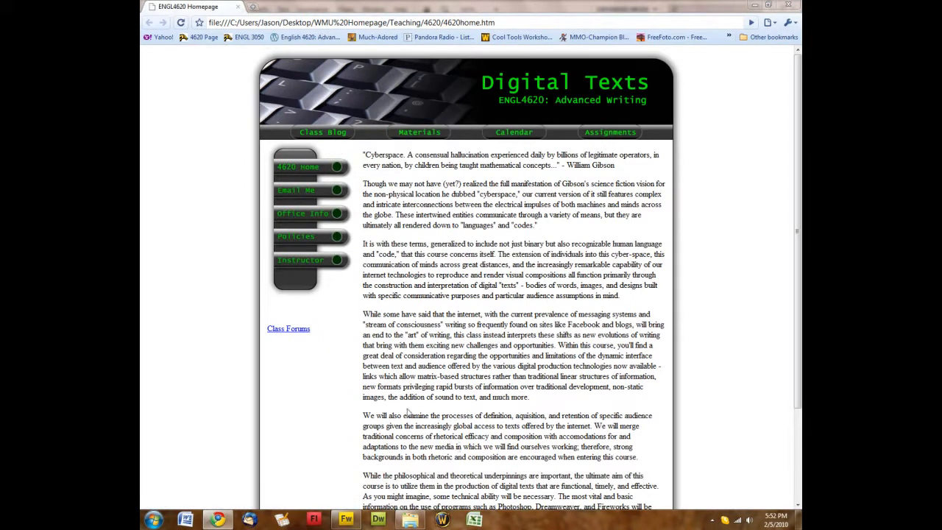
Step: Switch to Fireworks and create a new document 900 pixels wide and 600 pixels high with a white canvas
{"action": "left_click", "coordinate": [346, 519]}
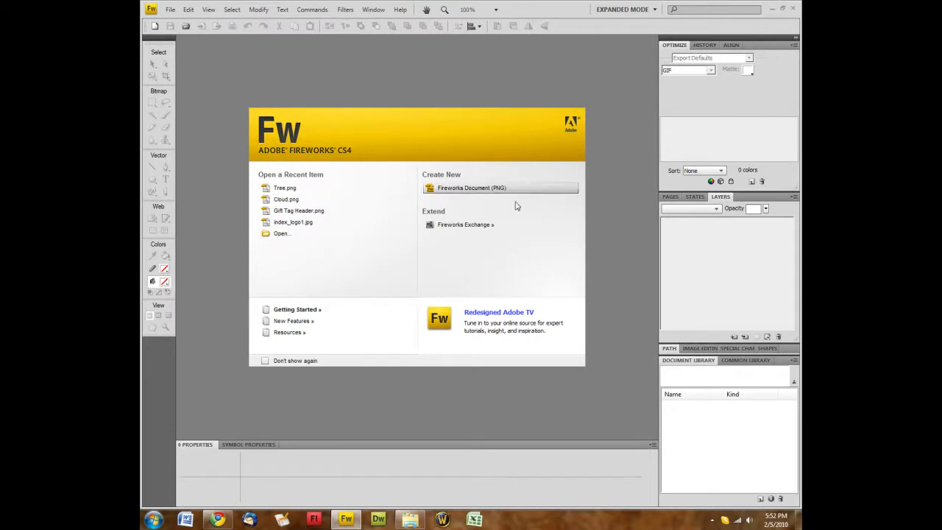
{"action": "left_click", "coordinate": [452, 191]}
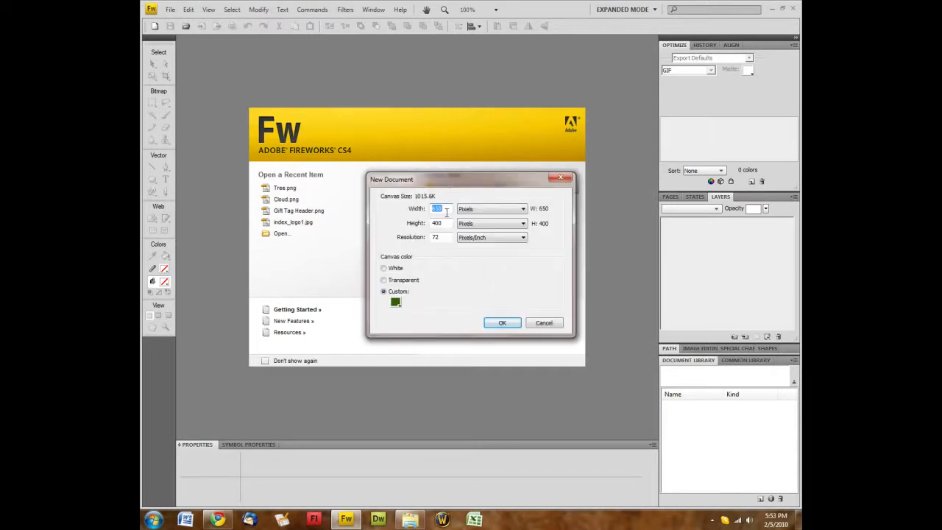
{"action": "type", "text": "900"}
{"action": "key", "text": "Tab"}
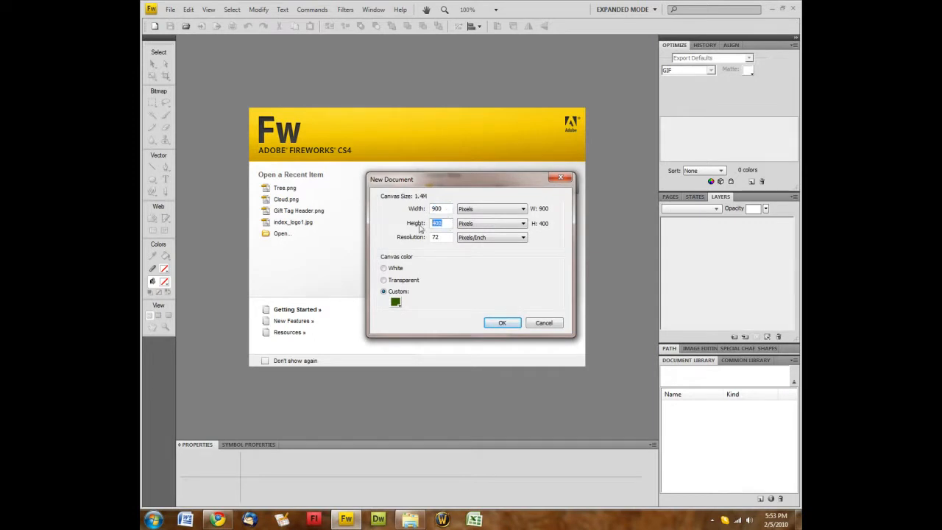
{"action": "type", "text": "600"}
{"action": "left_click", "coordinate": [384, 269]}
{"action": "left_click", "coordinate": [500, 325]}
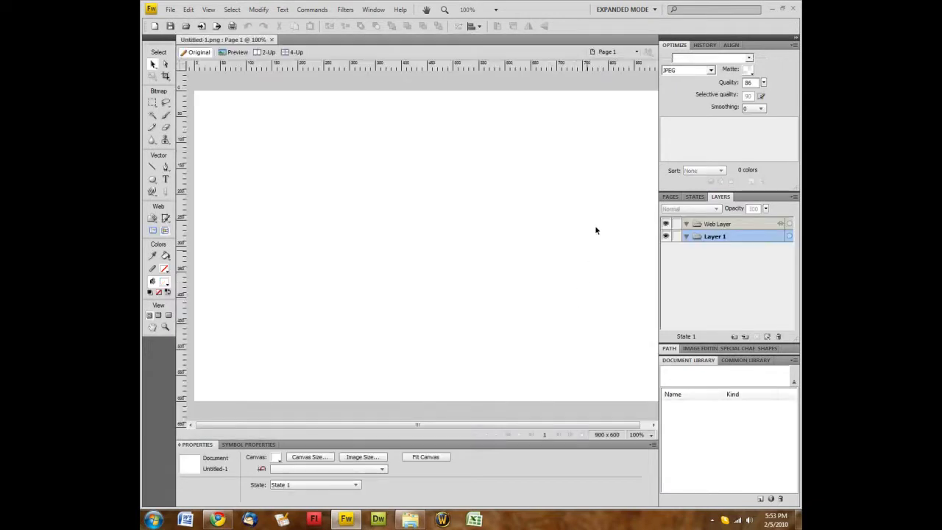
Step: View the 4620 class homepage in Chrome as a layout reference and return to Fireworks
{"action": "mouse_move", "coordinate": [344, 424]}
{"action": "left_mouse_down"}
{"action": "mouse_move", "coordinate": [427, 425]}
{"action": "mouse_move", "coordinate": [345, 420]}
{"action": "mouse_move", "coordinate": [353, 423]}
{"action": "left_mouse_up"}
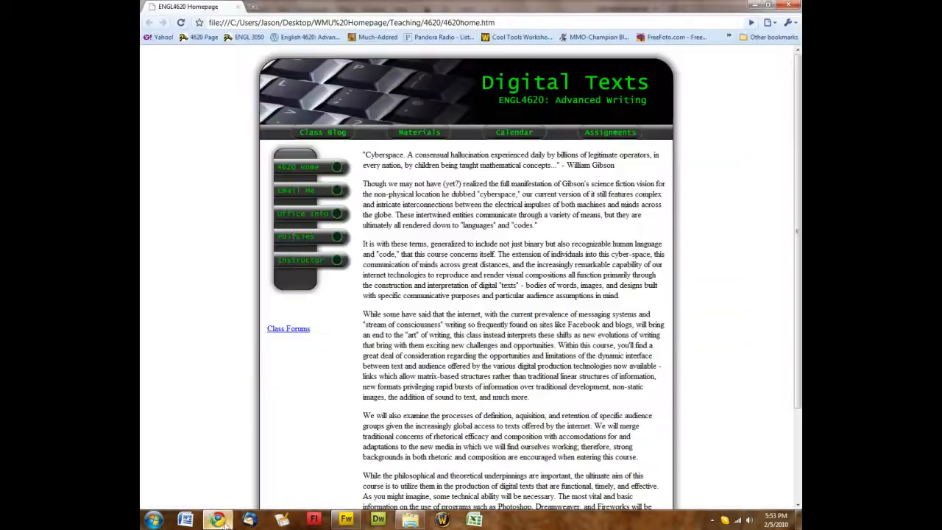
{"action": "left_click", "coordinate": [218, 520]}
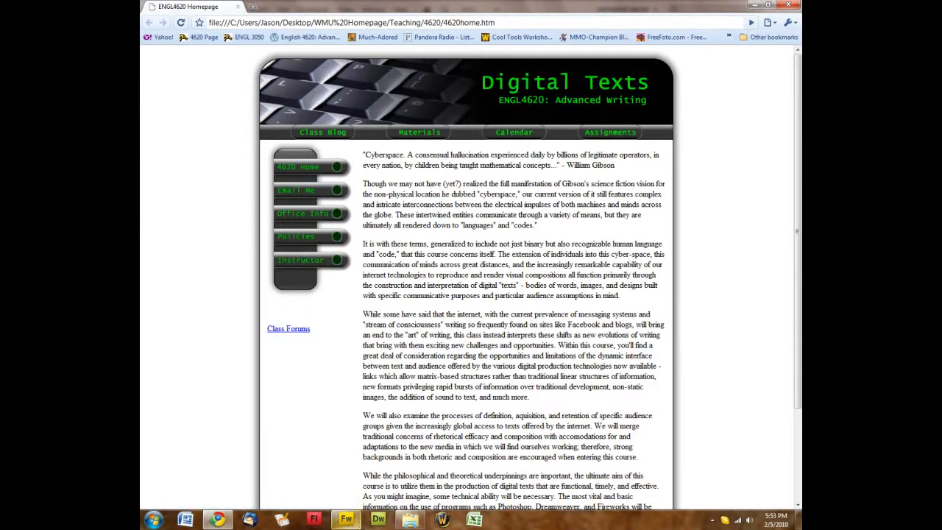
{"action": "left_click", "coordinate": [345, 519]}
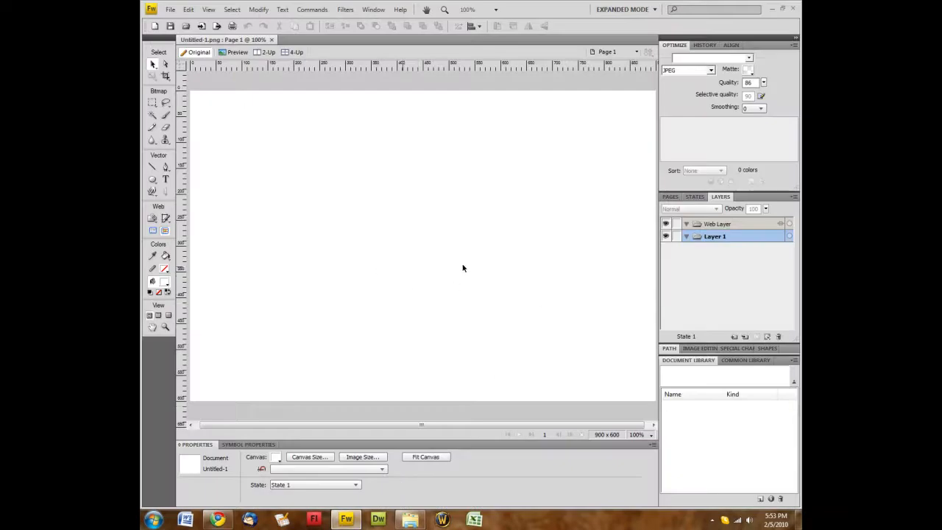
Step: Rename Layer 1 as Rectangles
{"action": "double_click", "coordinate": [712, 236]}
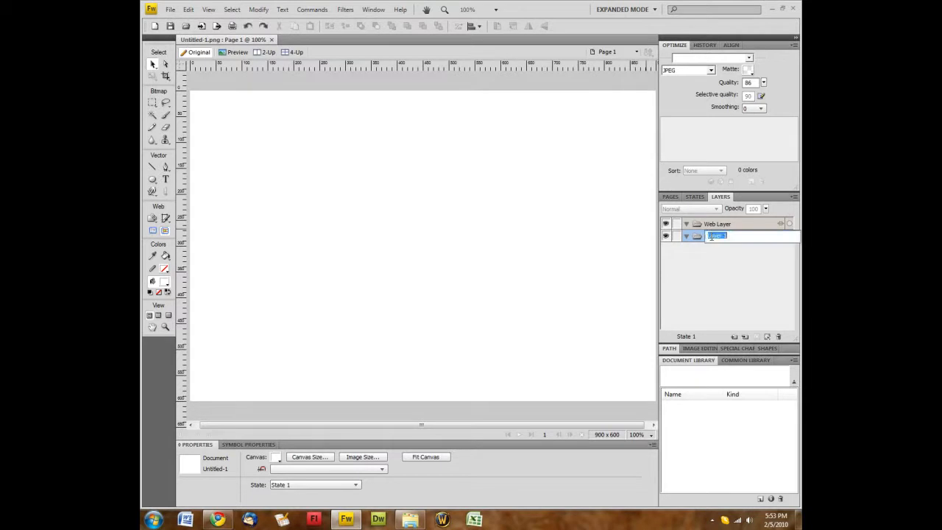
{"action": "type", "text": "Rectangles"}
{"action": "key", "text": "Return"}
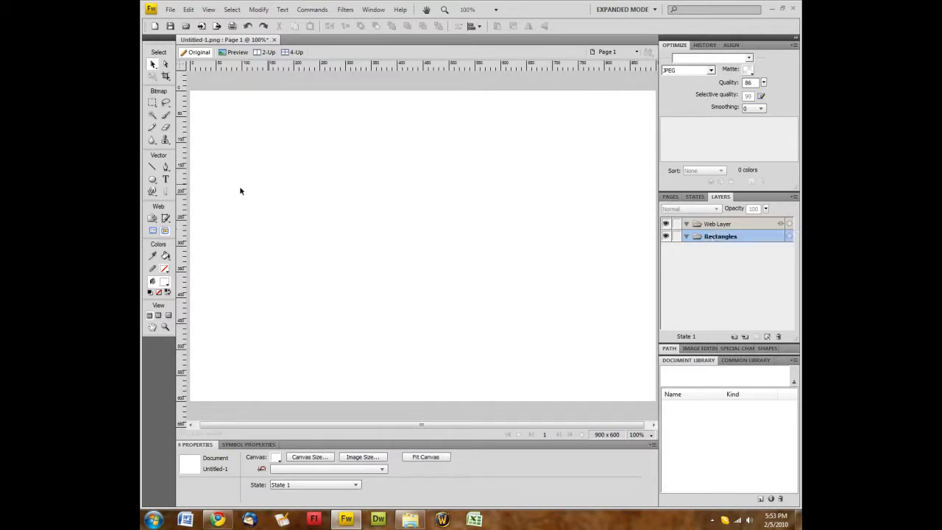
Step: Draw a rectangle about 185 by 125 pixels with a black stroke near the canvas's upper-left corner
{"action": "left_click", "coordinate": [152, 179]}
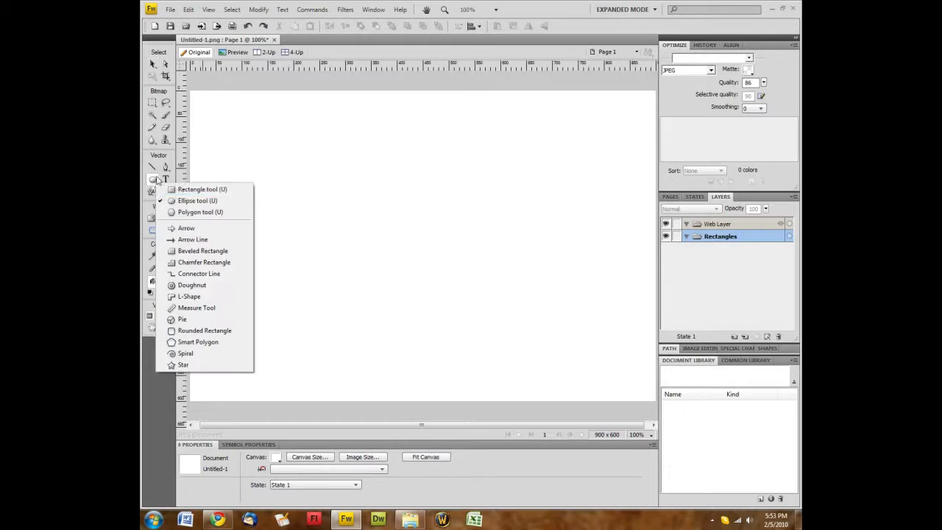
{"action": "left_click", "coordinate": [174, 192]}
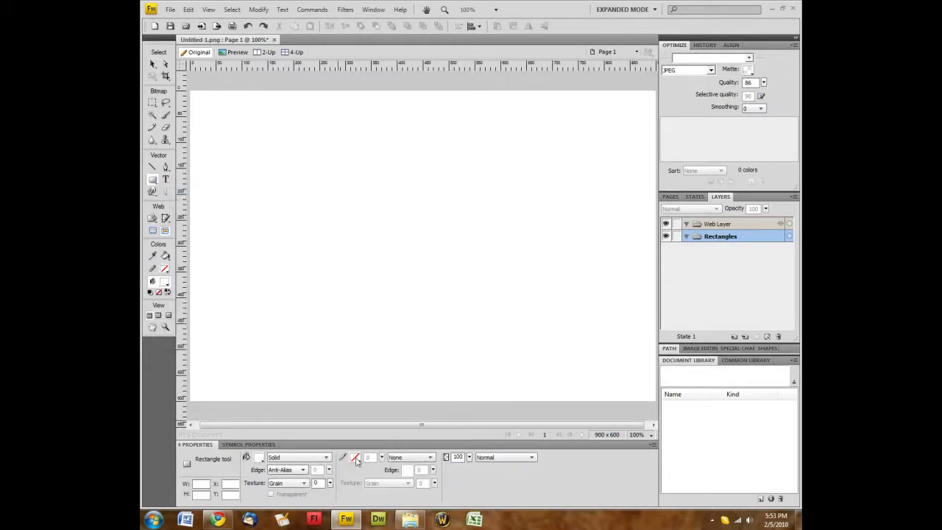
{"action": "left_click", "coordinate": [353, 458]}
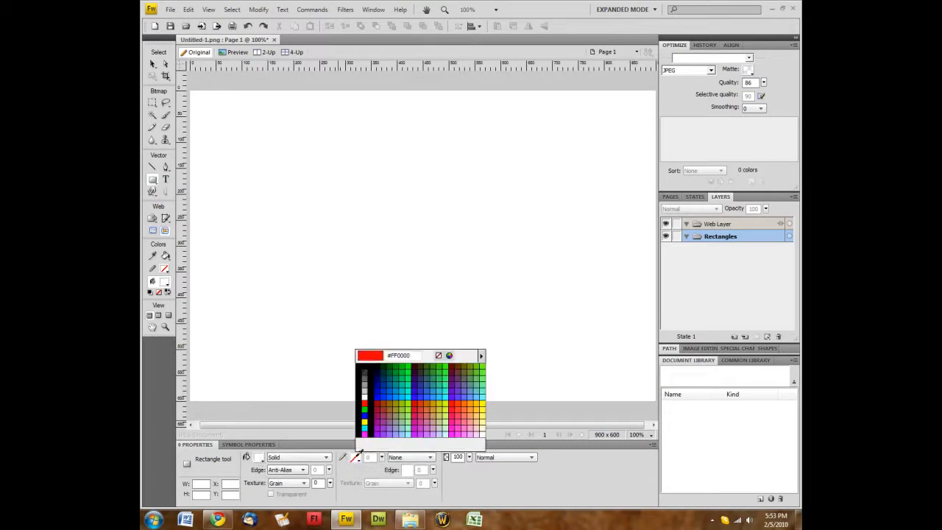
{"action": "left_click", "coordinate": [370, 365]}
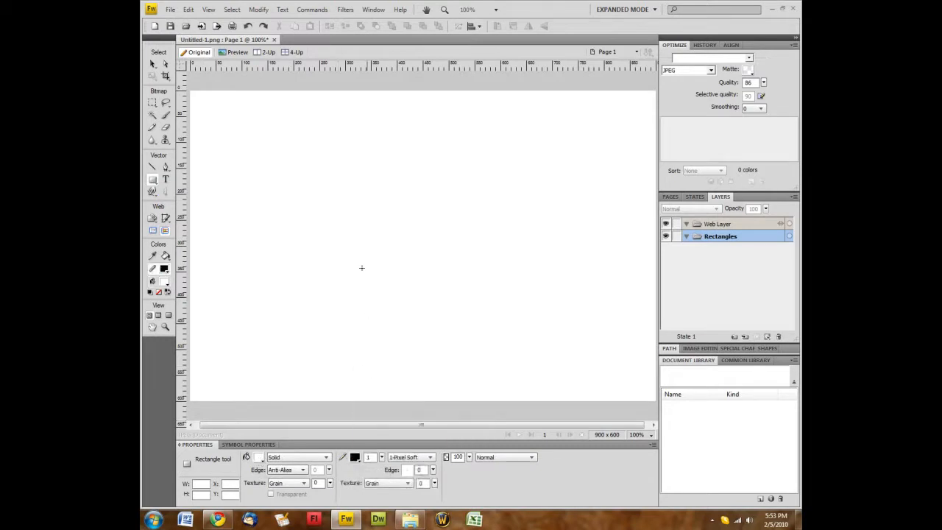
{"action": "left_click_drag", "start_coordinate": [253, 119], "coordinate": [349, 183]}
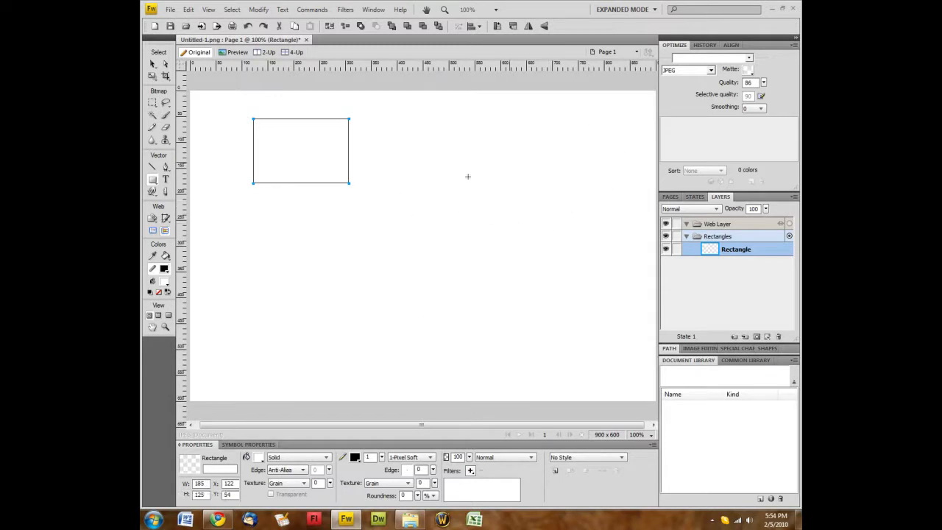
Step: Set the rectangle's width to 800 and its height to 500 pixels
{"action": "left_click_drag", "start_coordinate": [206, 484], "coordinate": [184, 489]}
{"action": "type", "text": "800"}
{"action": "key", "text": "Return"}
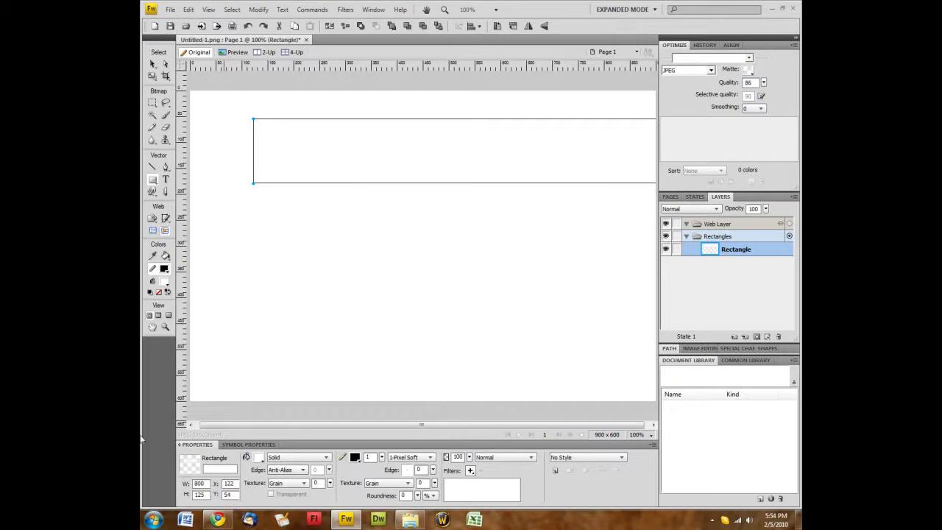
{"action": "left_click_drag", "start_coordinate": [206, 494], "coordinate": [176, 494]}
{"action": "type", "text": "500"}
{"action": "key", "text": "Return"}
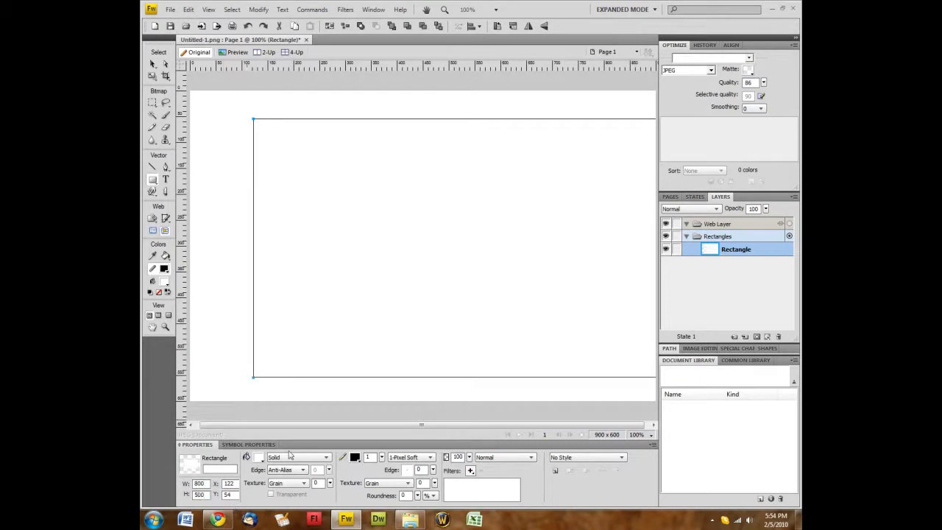
Step: Move the rectangle to X 50, Y 50 and set its corner roundness to 20%
{"action": "left_click", "coordinate": [153, 64]}
{"action": "left_click_drag", "start_coordinate": [321, 194], "coordinate": [286, 195]}
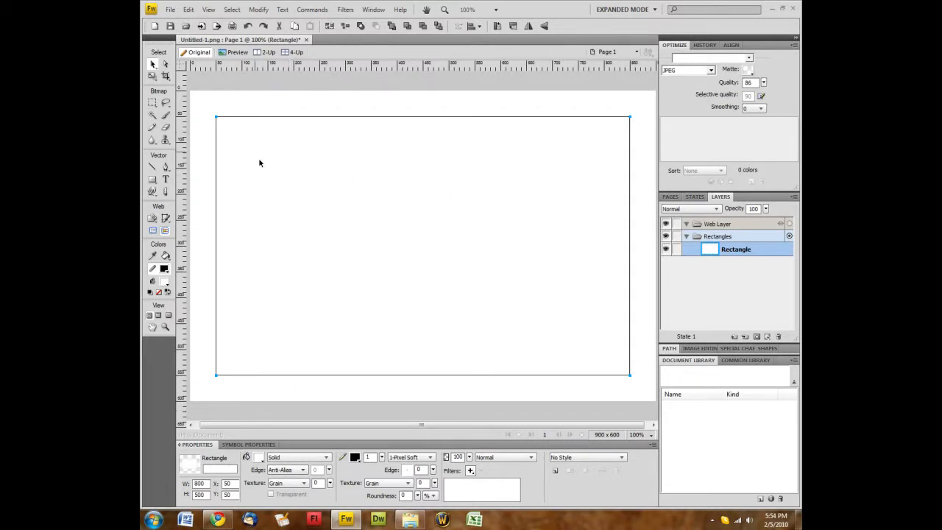
{"action": "left_click_drag", "start_coordinate": [408, 495], "coordinate": [388, 495]}
{"action": "type", "text": "20"}
{"action": "key", "text": "Return"}
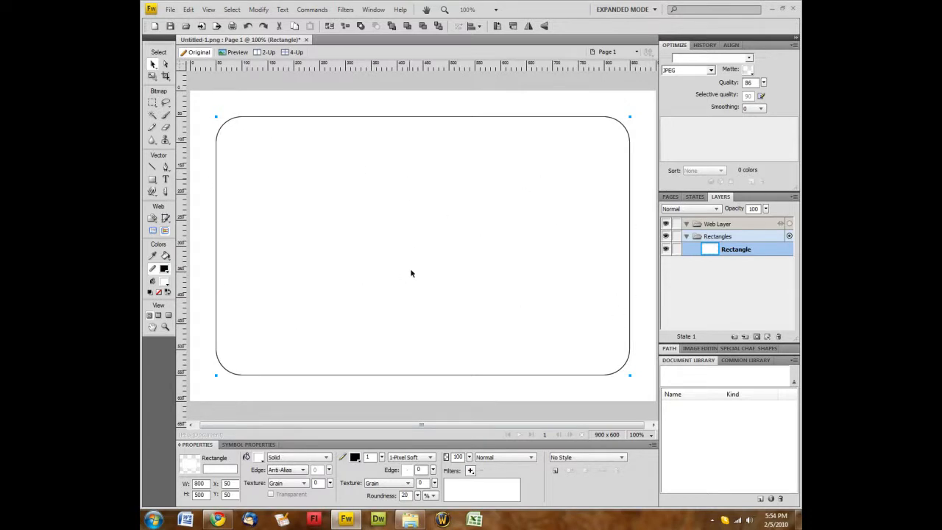
Step: Examine the layout of the reference class homepage in Chrome from header to page end and return to Fireworks
{"action": "left_click", "coordinate": [217, 520]}
{"action": "scroll", "coordinate": [425, 324], "scroll_direction": "down", "scroll_amount": 3}
{"action": "scroll", "coordinate": [425, 324], "scroll_direction": "up", "scroll_amount": 3}
{"action": "scroll", "coordinate": [426, 324], "scroll_direction": "down", "scroll_amount": 2}
{"action": "scroll", "coordinate": [425, 324], "scroll_direction": "up", "scroll_amount": 2}
{"action": "left_click", "coordinate": [346, 519]}
Step: Copy the rounded rectangle and paste four copies in place within the Rectangles layer
{"action": "right_click", "coordinate": [437, 255]}
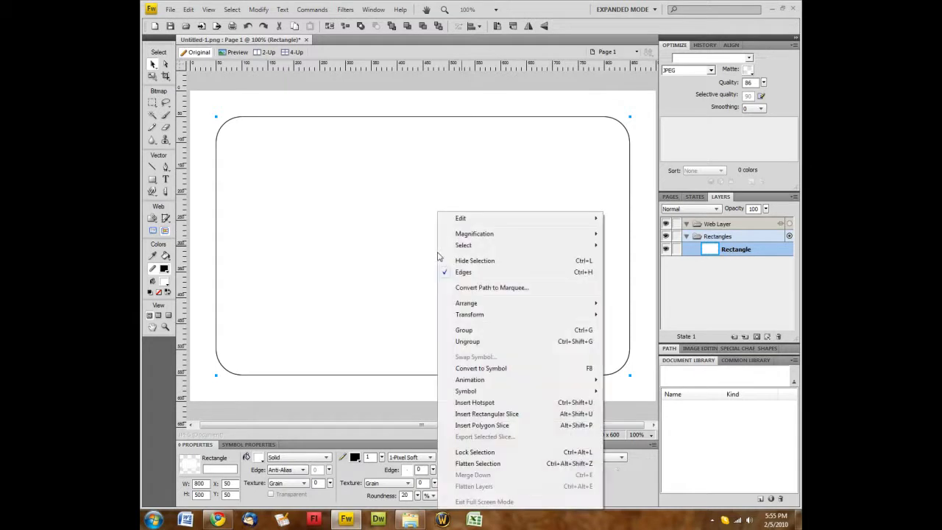
{"action": "mouse_move", "coordinate": [465, 218]}
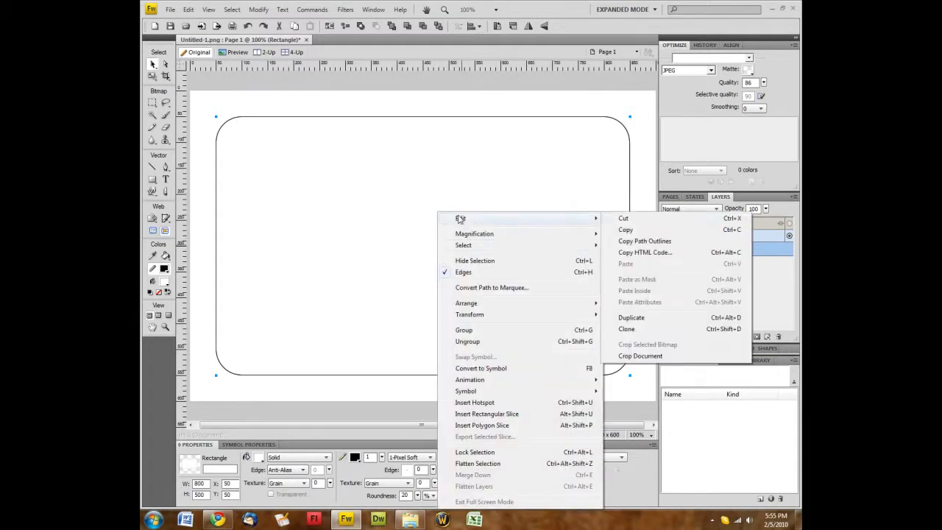
{"action": "left_click", "coordinate": [625, 230]}
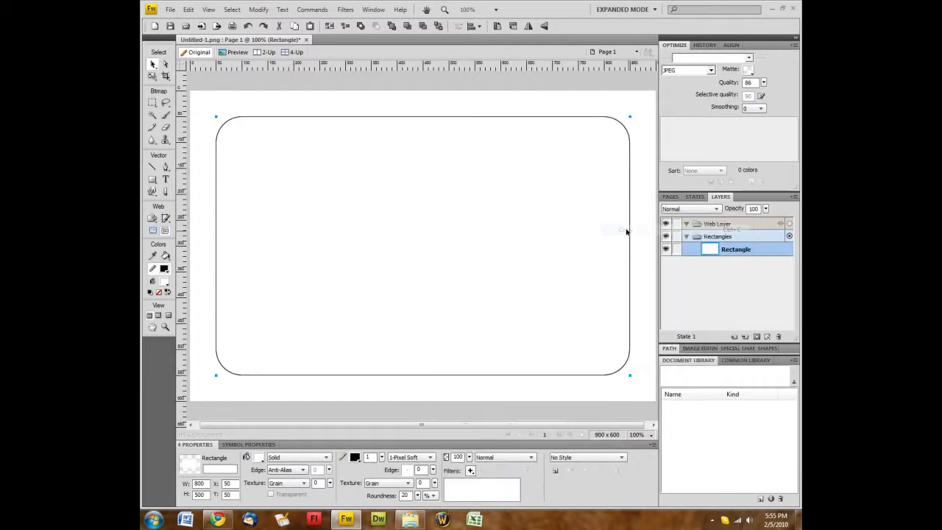
{"action": "right_click", "coordinate": [489, 235]}
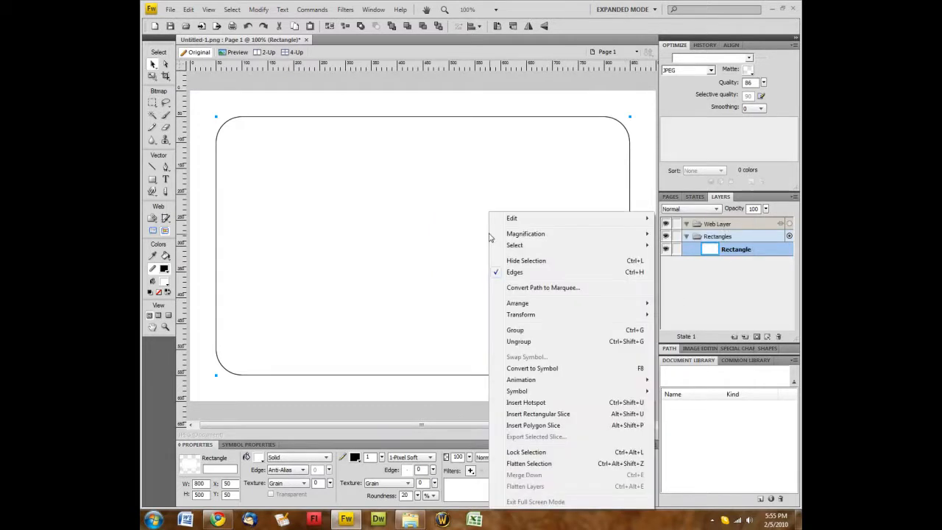
{"action": "mouse_move", "coordinate": [521, 218]}
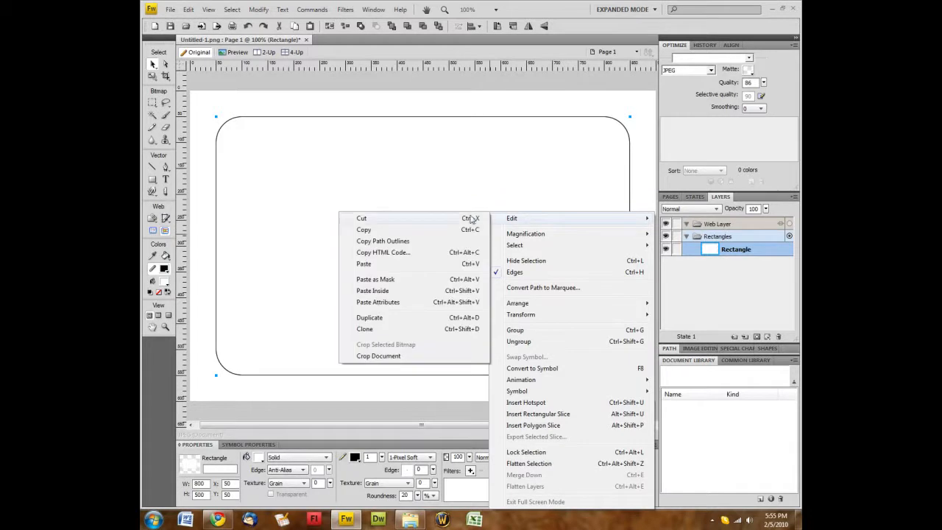
{"action": "left_click", "coordinate": [366, 264]}
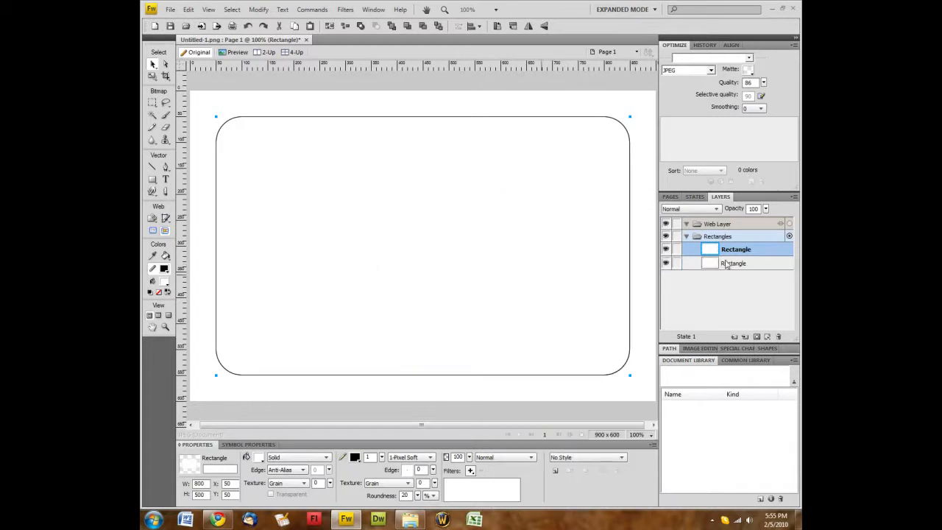
{"action": "key", "text": "ctrl+v"}
{"action": "key", "text": "ctrl+v"}
{"action": "key", "text": "ctrl+v"}
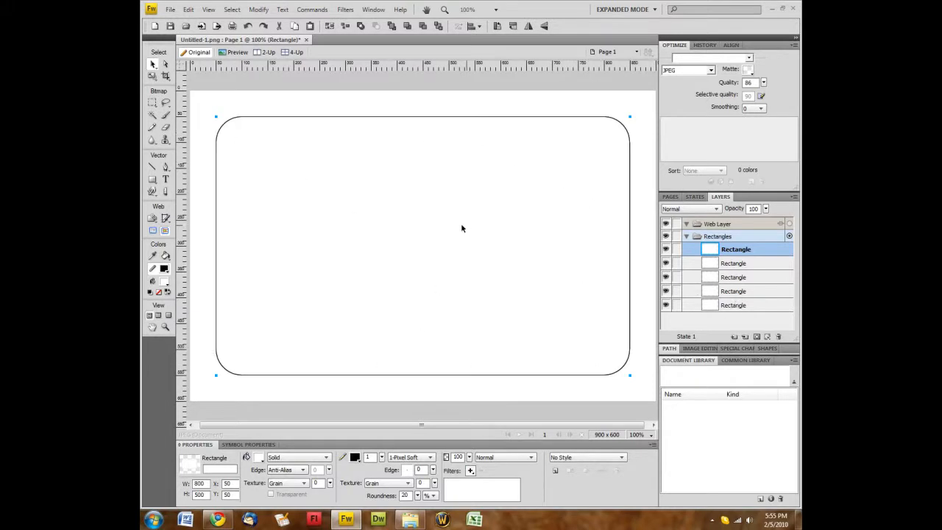
{"action": "left_click_drag", "start_coordinate": [454, 212], "coordinate": [462, 251]}
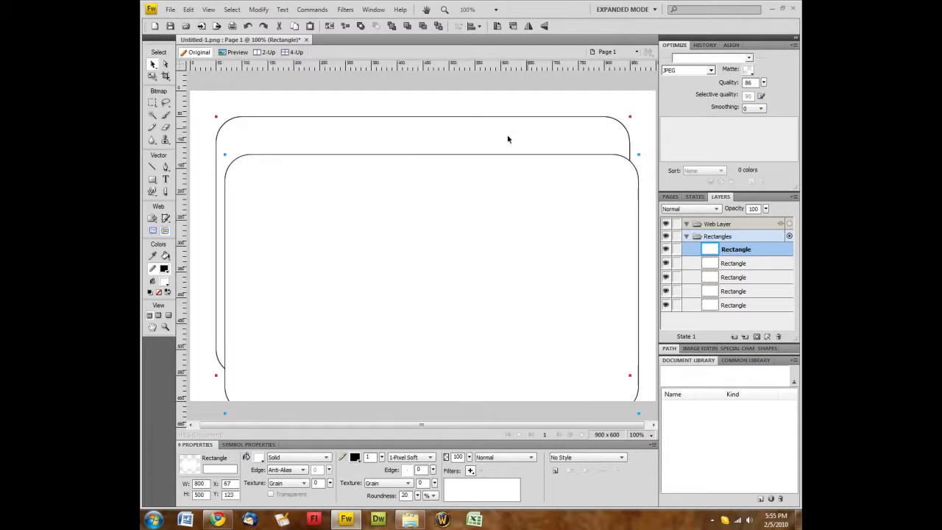
{"action": "key", "text": "ctrl+z"}
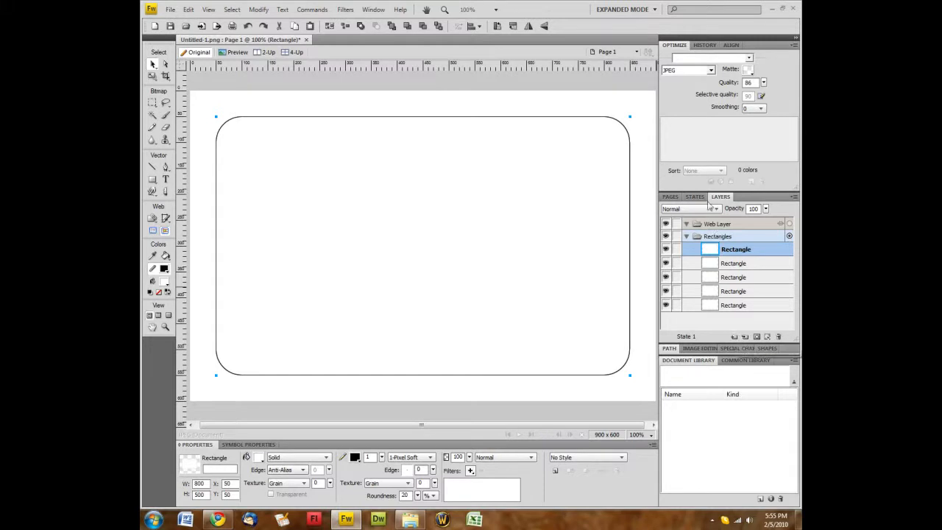
Step: Add a new layer named Background and move the topmost rectangle from the Rectangles layer into it
{"action": "left_click", "coordinate": [734, 337]}
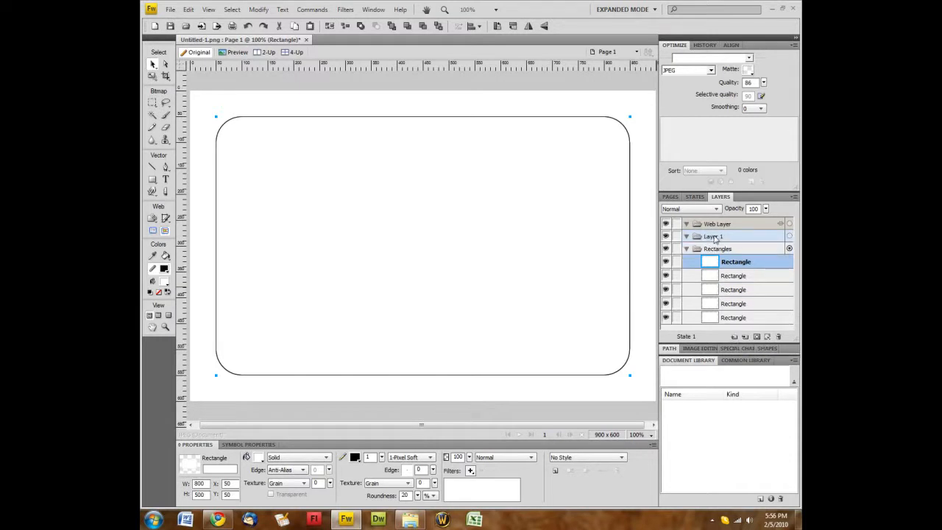
{"action": "double_click", "coordinate": [714, 236]}
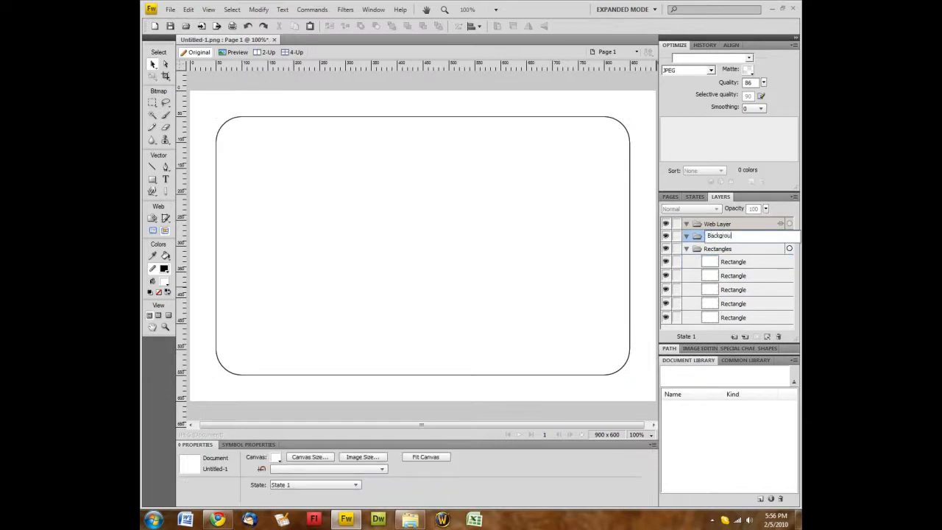
{"action": "key", "text": "Return"}
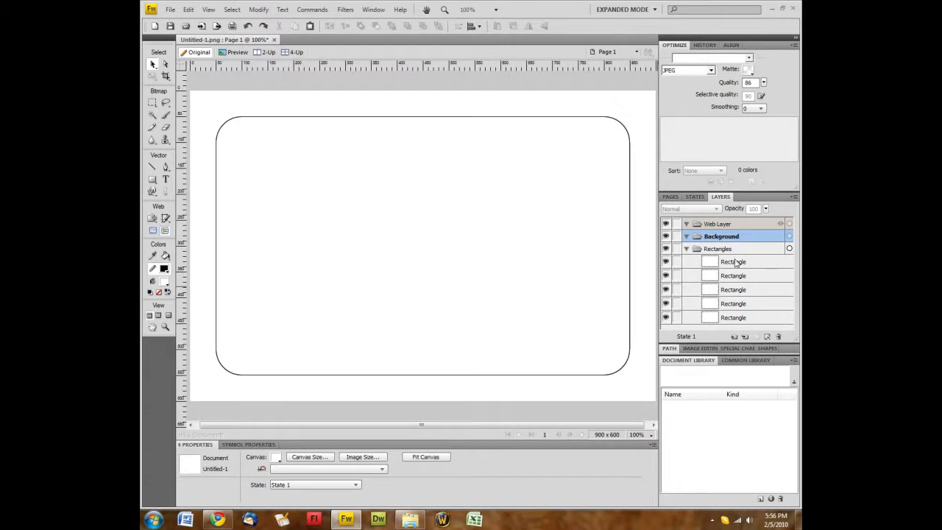
{"action": "left_click", "coordinate": [735, 263]}
{"action": "left_click_drag", "start_coordinate": [733, 265], "coordinate": [703, 236]}
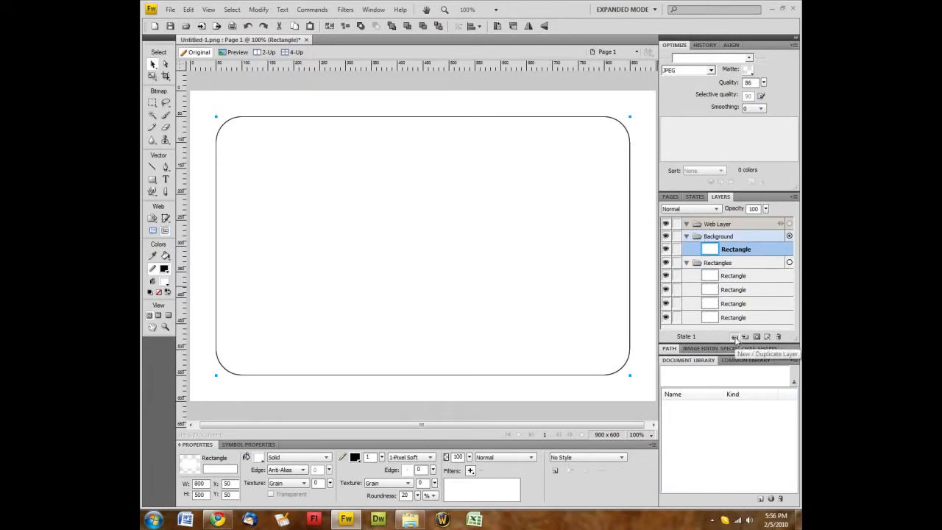
Step: Add a new layer named Footer and move the next rectangle from the Rectangles layer into it
{"action": "left_click", "coordinate": [734, 336]}
{"action": "double_click", "coordinate": [716, 237]}
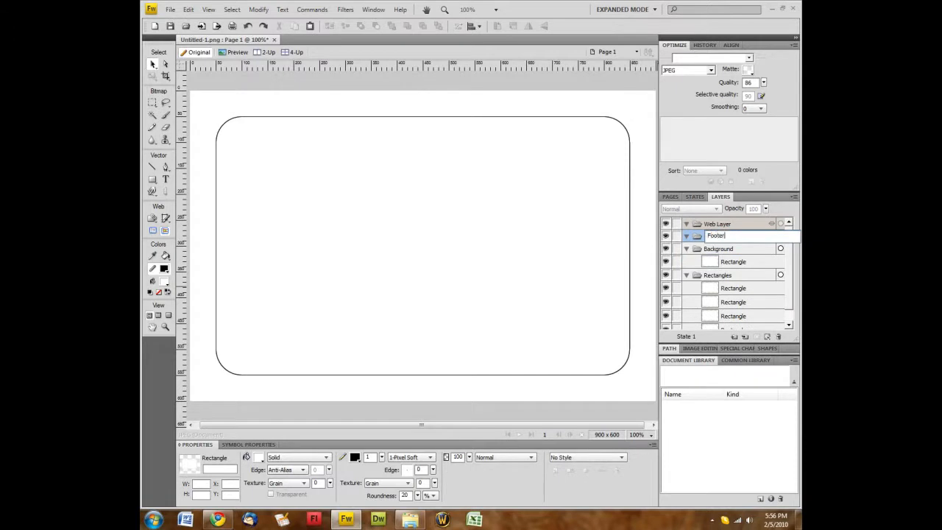
{"action": "key", "text": "Return"}
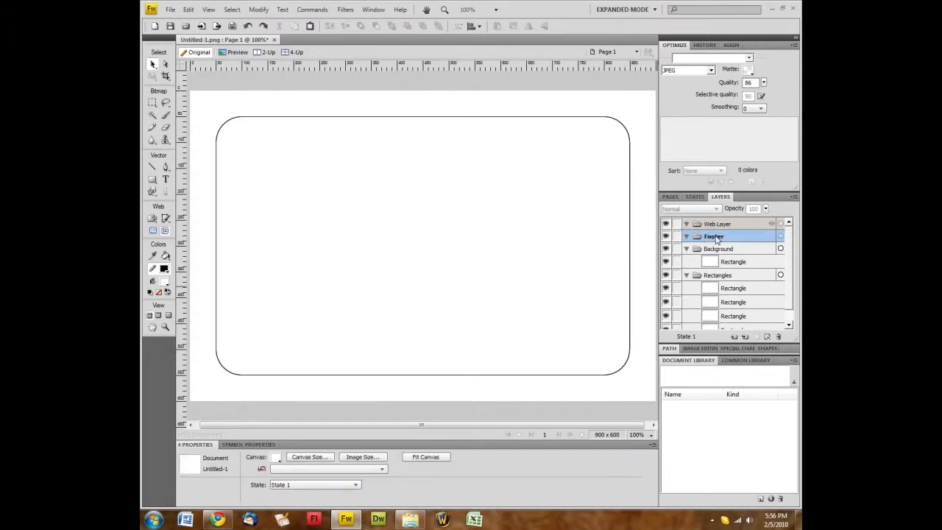
{"action": "left_click", "coordinate": [727, 288]}
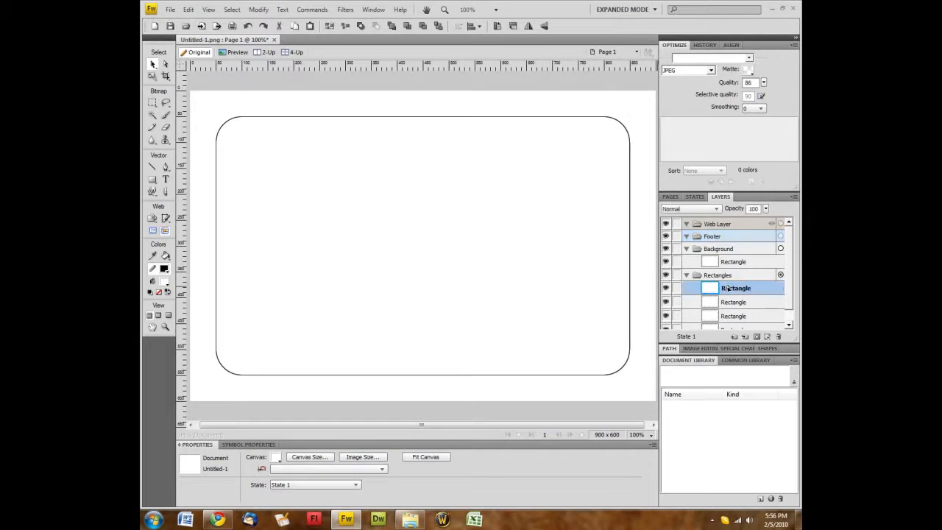
{"action": "left_click_drag", "start_coordinate": [726, 287], "coordinate": [710, 239]}
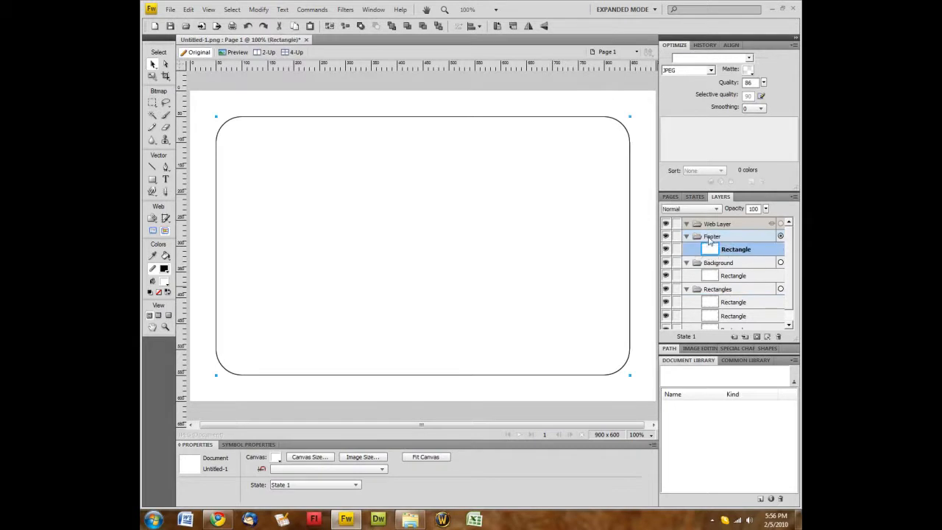
Step: Add a new layer named Header and move the topmost remaining rectangle from the Rectangles layer into it
{"action": "left_click", "coordinate": [733, 336]}
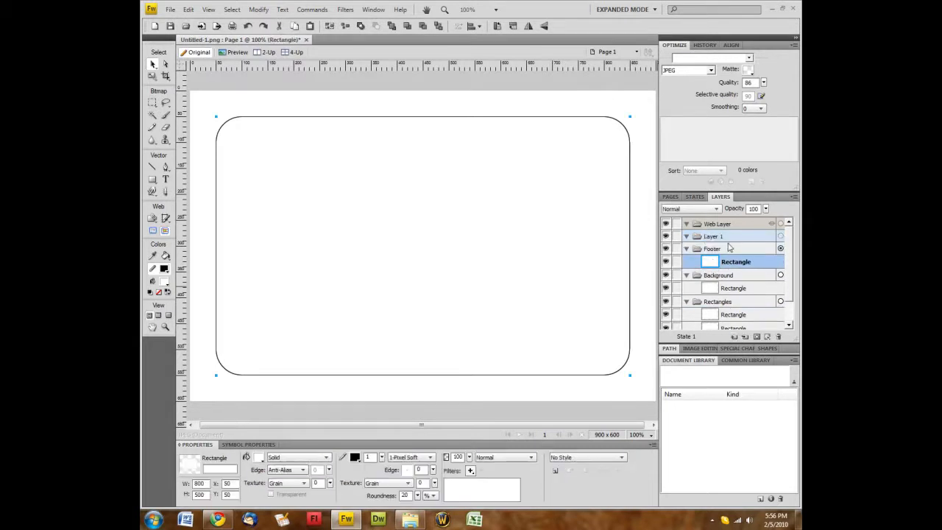
{"action": "double_click", "coordinate": [714, 236]}
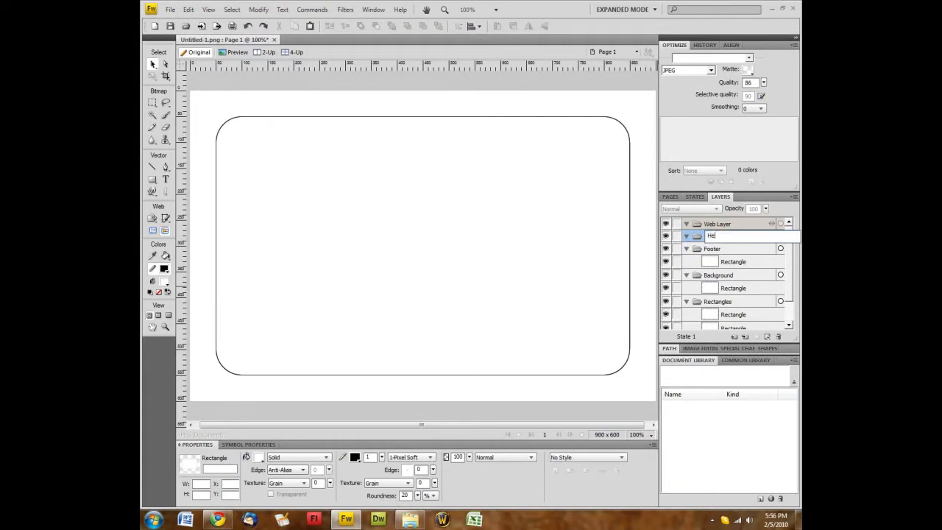
{"action": "type", "text": "Header"}
{"action": "key", "text": "Return"}
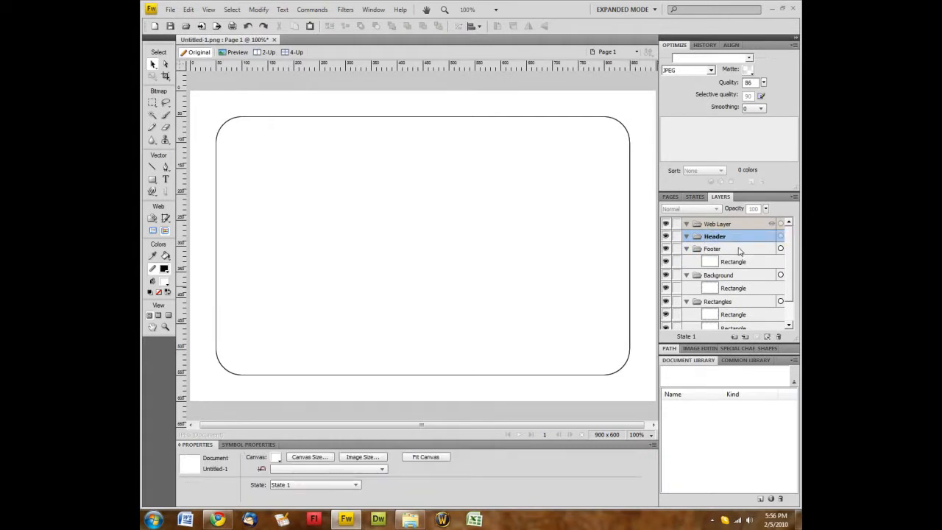
{"action": "left_click", "coordinate": [731, 317]}
{"action": "left_click_drag", "start_coordinate": [713, 236], "coordinate": [713, 242]}
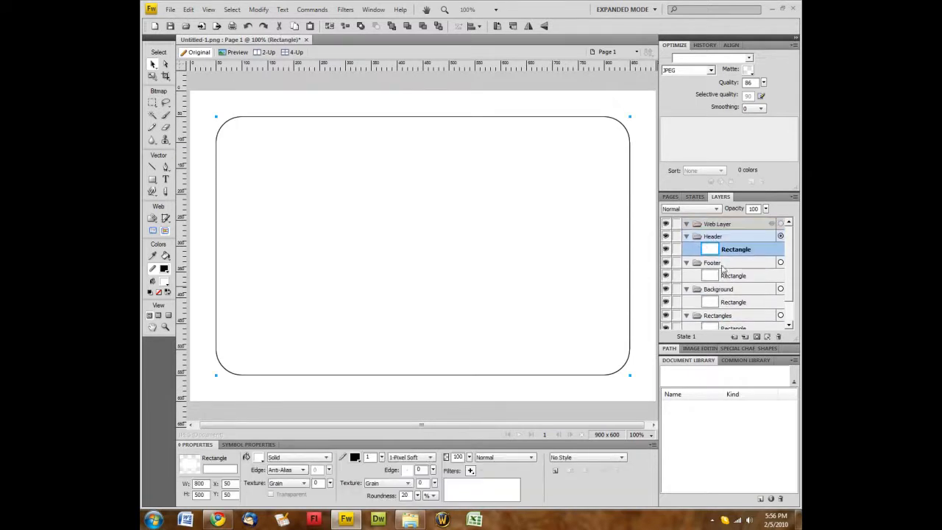
Step: Add a new layer named Outline and move the upper of the two remaining rectangles in the Rectangles layer into it
{"action": "left_click", "coordinate": [733, 336]}
{"action": "double_click", "coordinate": [710, 236]}
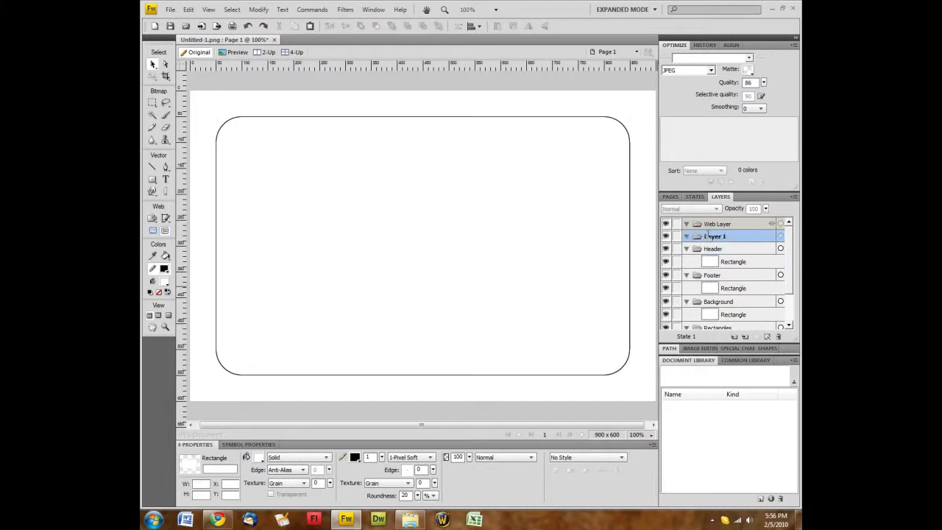
{"action": "type", "text": "Outline"}
{"action": "key", "text": "Return"}
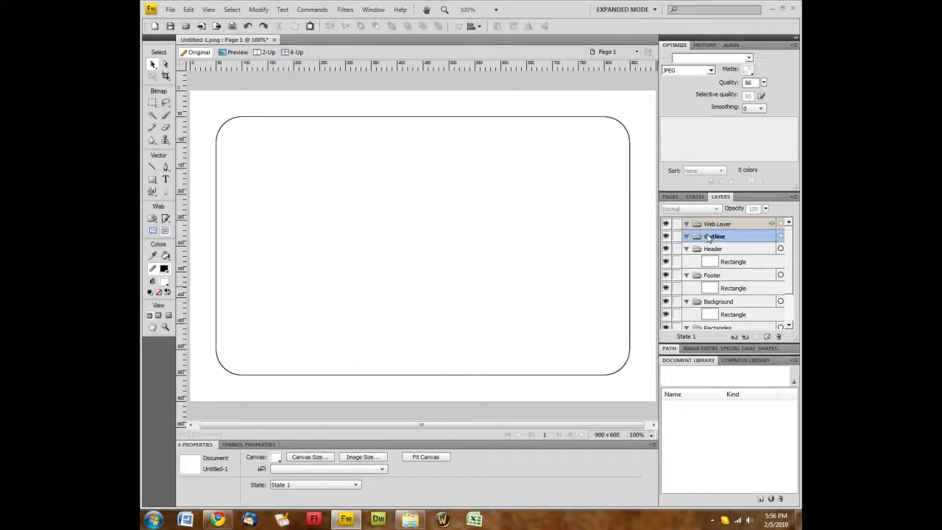
{"action": "scroll", "coordinate": [710, 237], "scroll_direction": "down", "scroll_amount": 1}
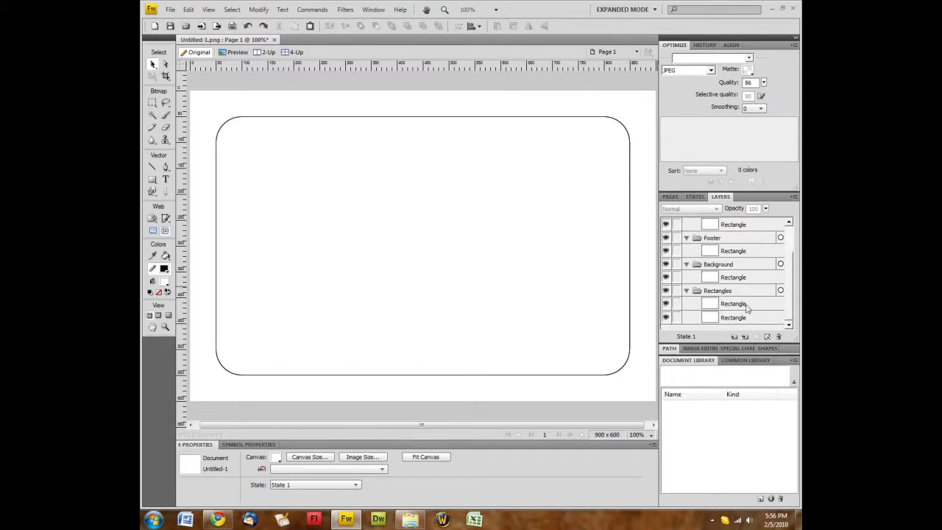
{"action": "left_click_drag", "start_coordinate": [738, 303], "coordinate": [711, 242]}
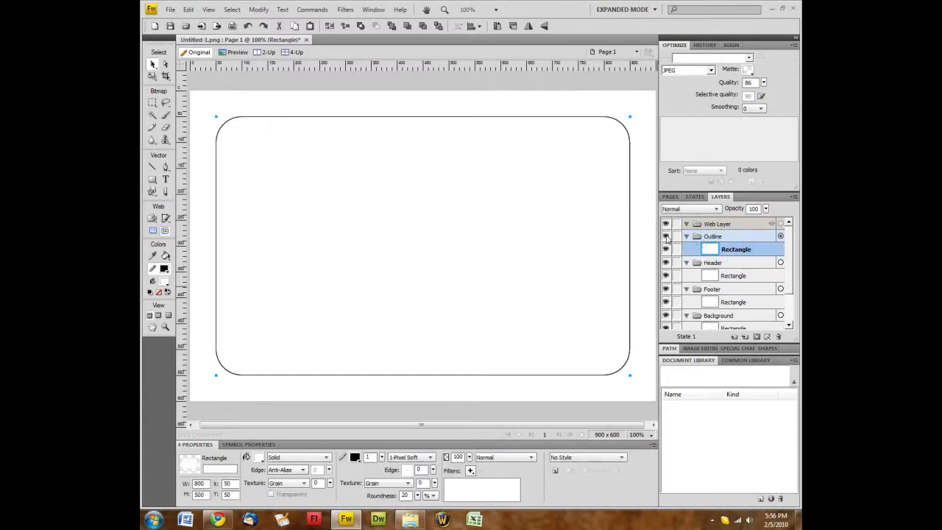
Step: Hide the Outline, Header, Footer and Rectangles layers, leaving the Background layer shown
{"action": "left_click", "coordinate": [667, 238]}
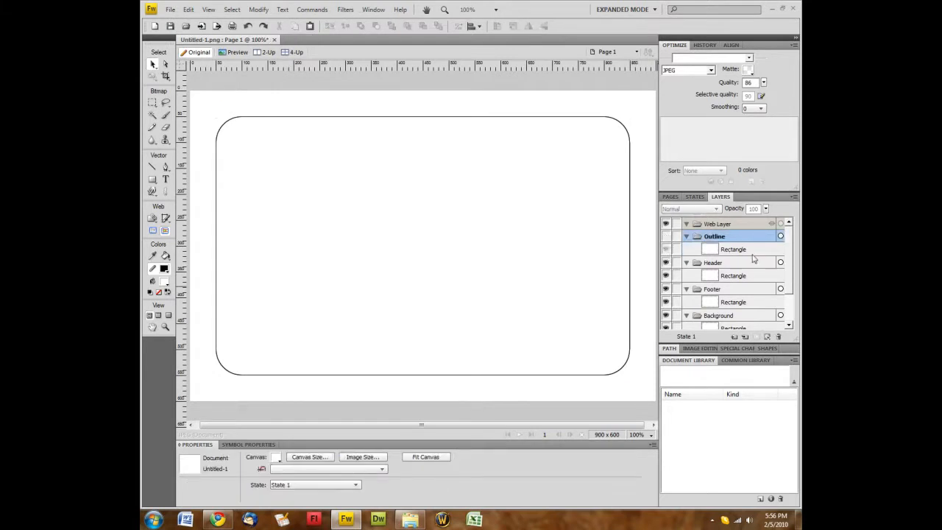
{"action": "scroll", "coordinate": [751, 259], "scroll_direction": "down", "scroll_amount": 3}
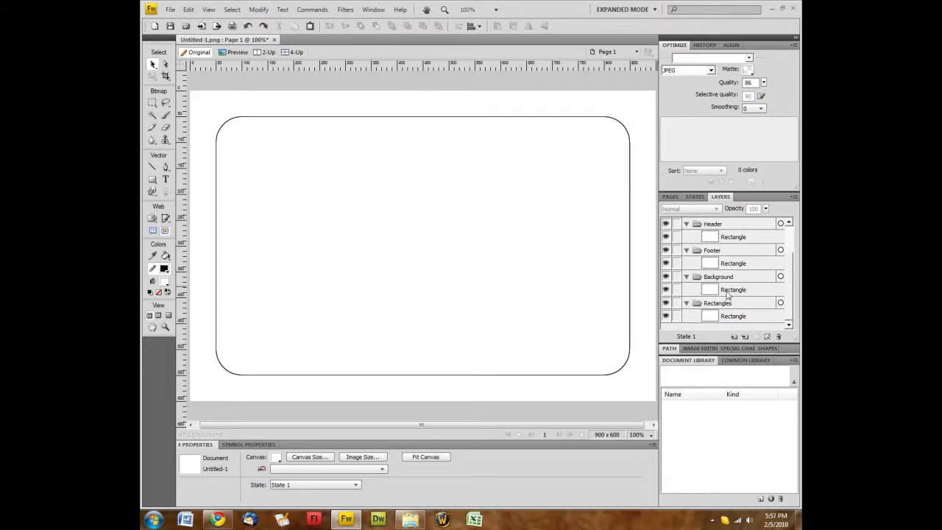
{"action": "left_click", "coordinate": [729, 291]}
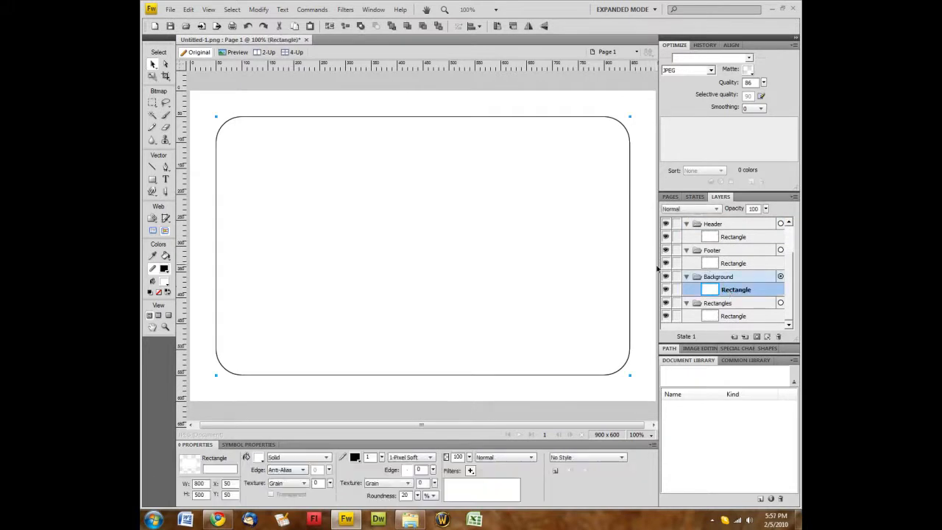
{"action": "left_click", "coordinate": [665, 250]}
{"action": "left_click", "coordinate": [666, 251]}
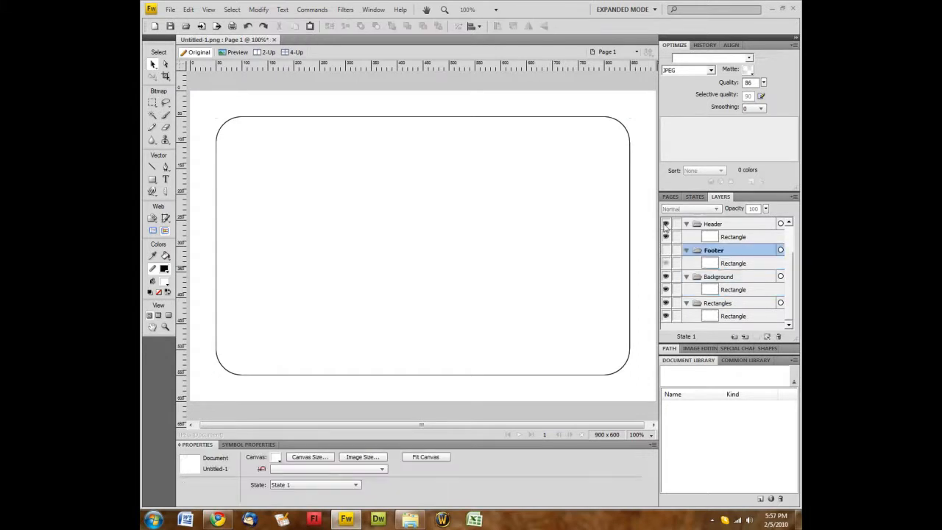
{"action": "scroll", "coordinate": [666, 235], "scroll_direction": "up", "scroll_amount": 2}
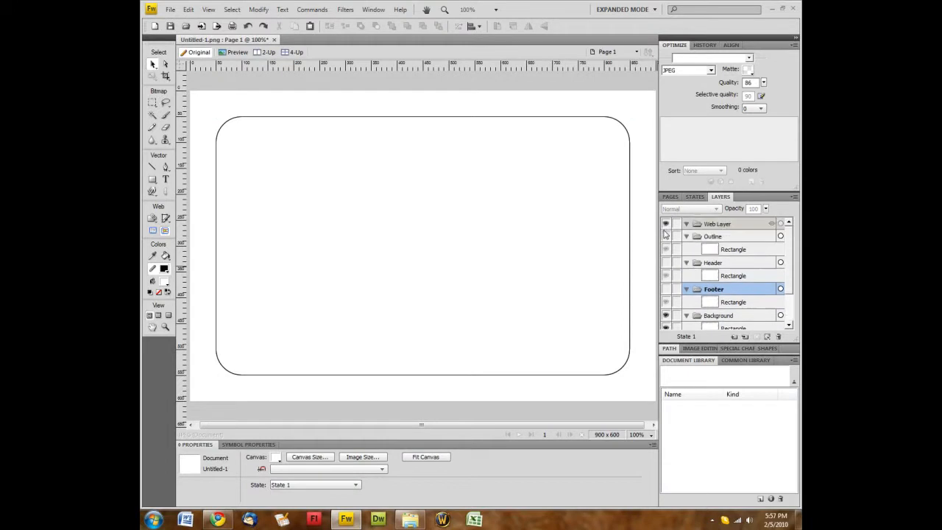
{"action": "scroll", "coordinate": [670, 252], "scroll_direction": "down", "scroll_amount": 2}
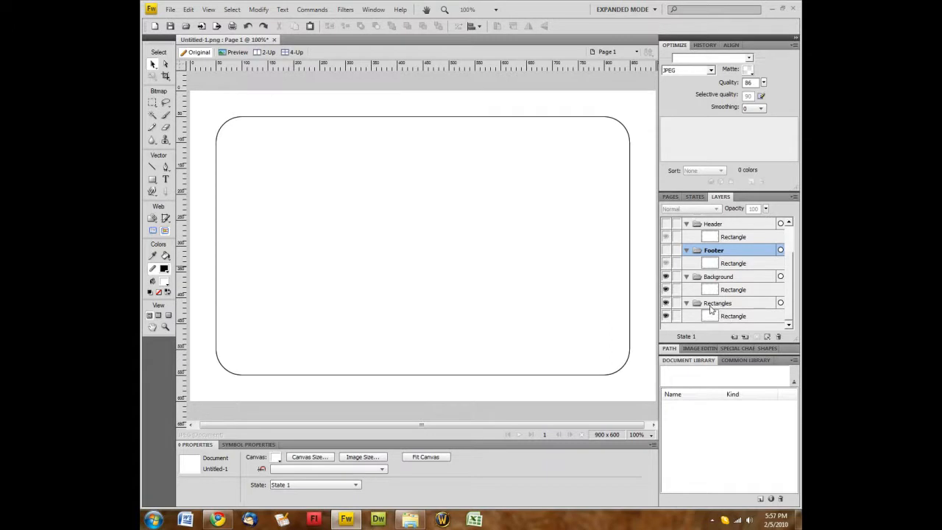
{"action": "left_click", "coordinate": [667, 303]}
Step: Try moving the Background rectangle across the canvas twice and undo each move
{"action": "left_click_drag", "start_coordinate": [509, 274], "coordinate": [458, 328]}
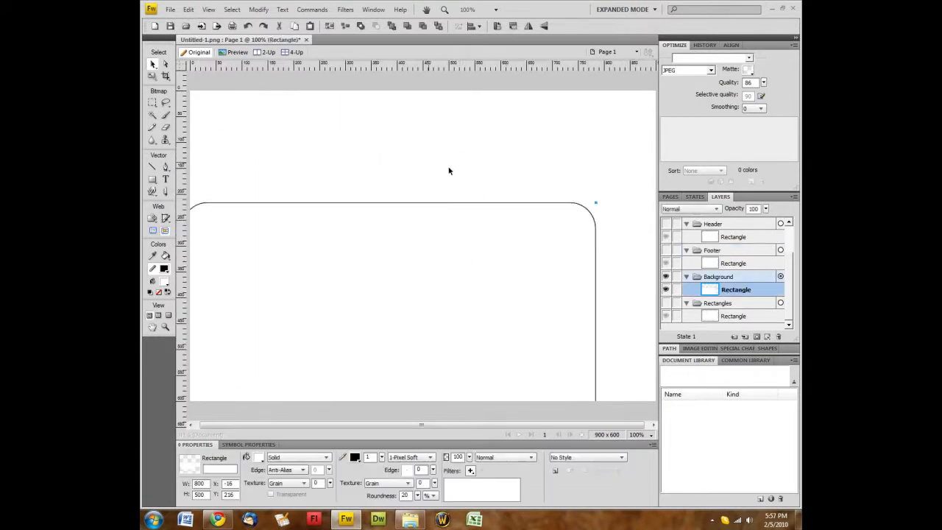
{"action": "key", "text": "ctrl+z"}
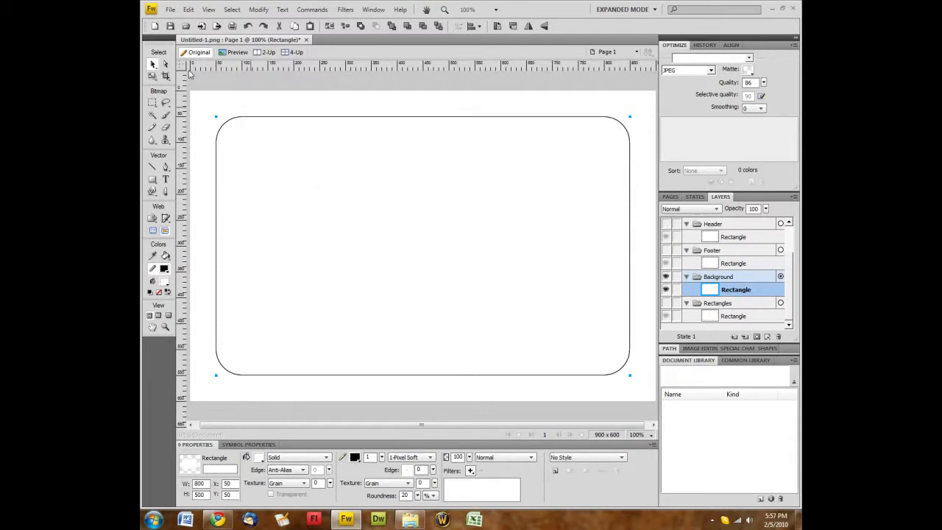
{"action": "left_click_drag", "start_coordinate": [452, 291], "coordinate": [546, 365]}
{"action": "key", "text": "ctrl+z"}
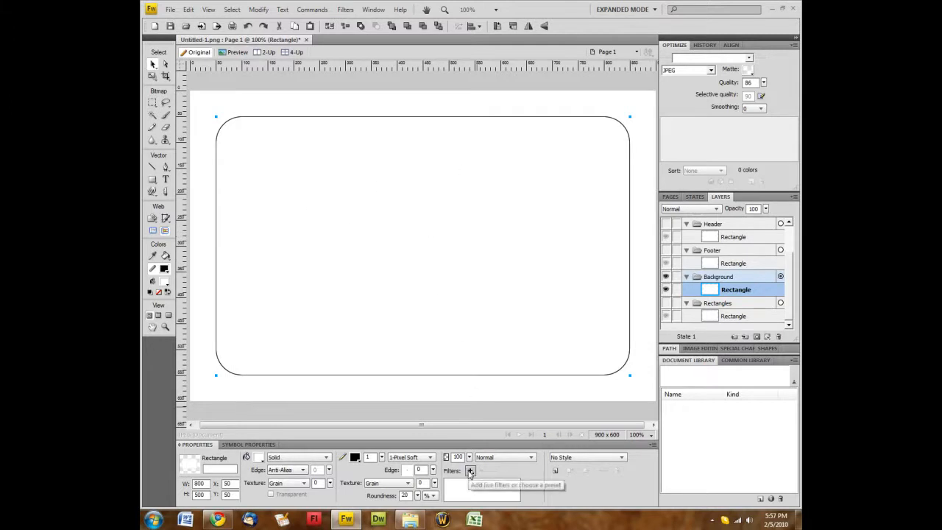
Step: Try a Drop Shadow filter on the Background rectangle
{"action": "left_click", "coordinate": [470, 470]}
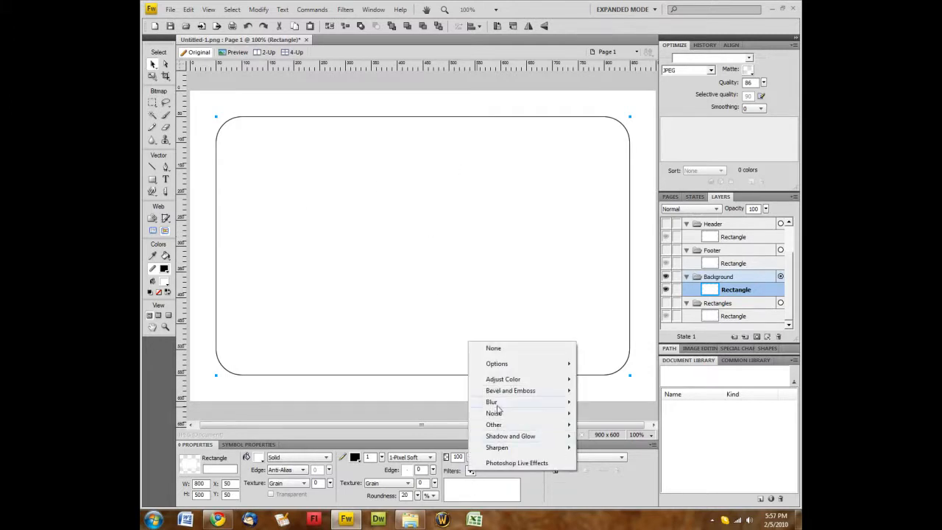
{"action": "mouse_move", "coordinate": [495, 438]}
{"action": "left_click", "coordinate": [612, 440]}
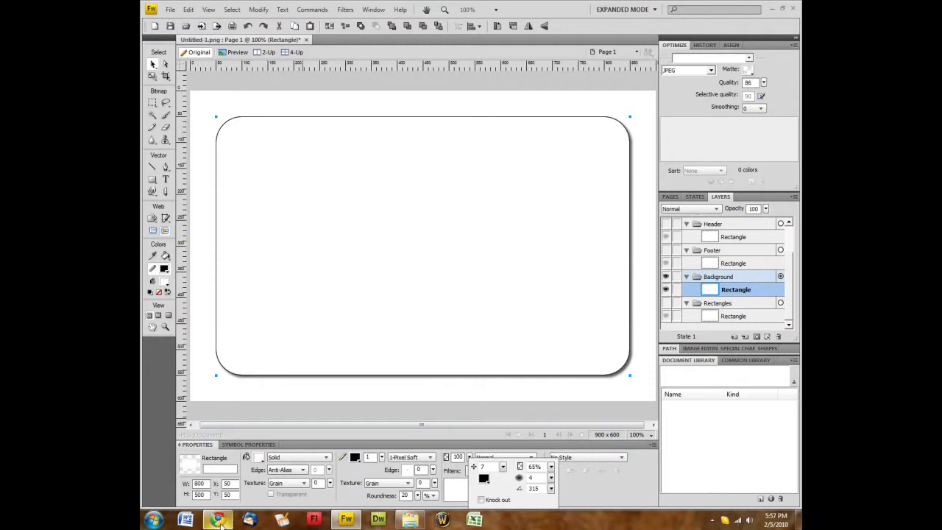
Step: Check the page edge shadow on the class homepage in Chrome, then remove the Drop Shadow from the Background rectangle in Fireworks
{"action": "left_click", "coordinate": [218, 519]}
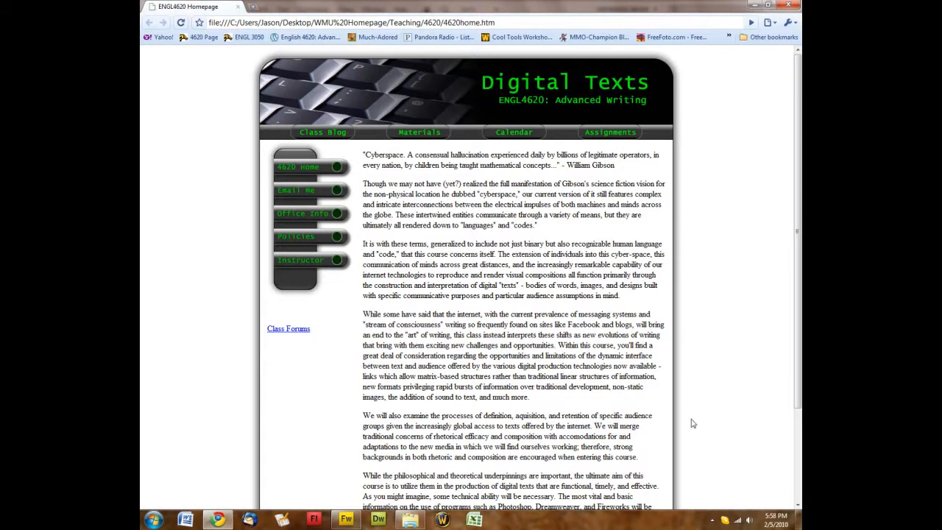
{"action": "left_click", "coordinate": [345, 519]}
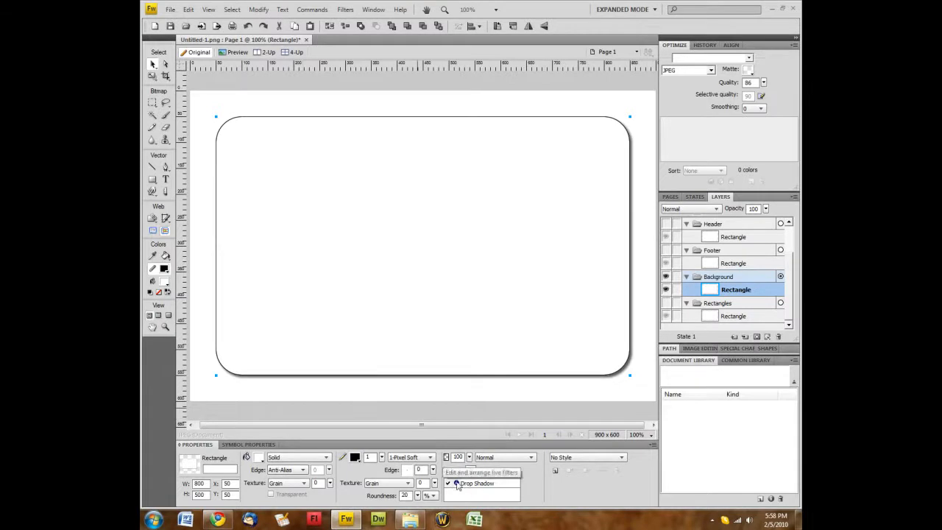
{"action": "left_click", "coordinate": [472, 487]}
{"action": "left_click", "coordinate": [481, 472]}
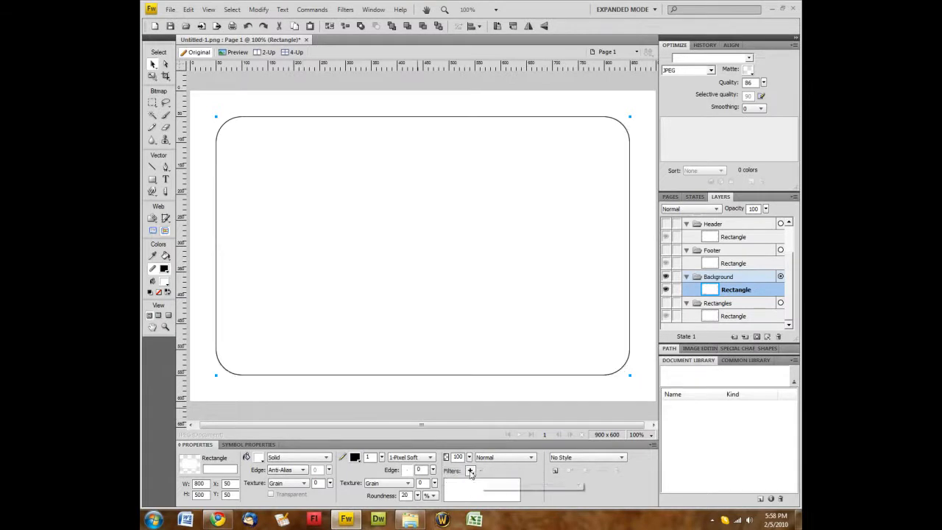
Step: Apply a Glow filter to the Background rectangle, set its colour to black, and deselect the rectangle
{"action": "left_click", "coordinate": [470, 471]}
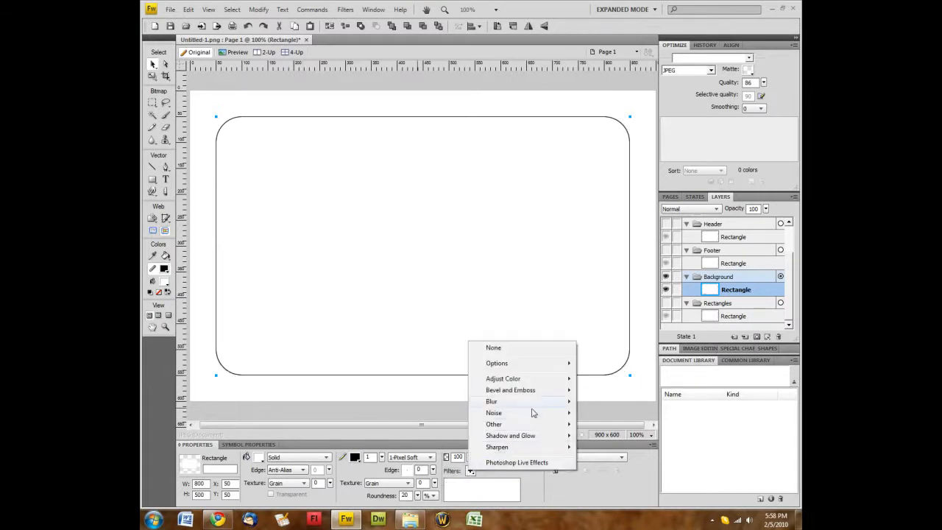
{"action": "mouse_move", "coordinate": [529, 440]}
{"action": "left_click", "coordinate": [598, 447]}
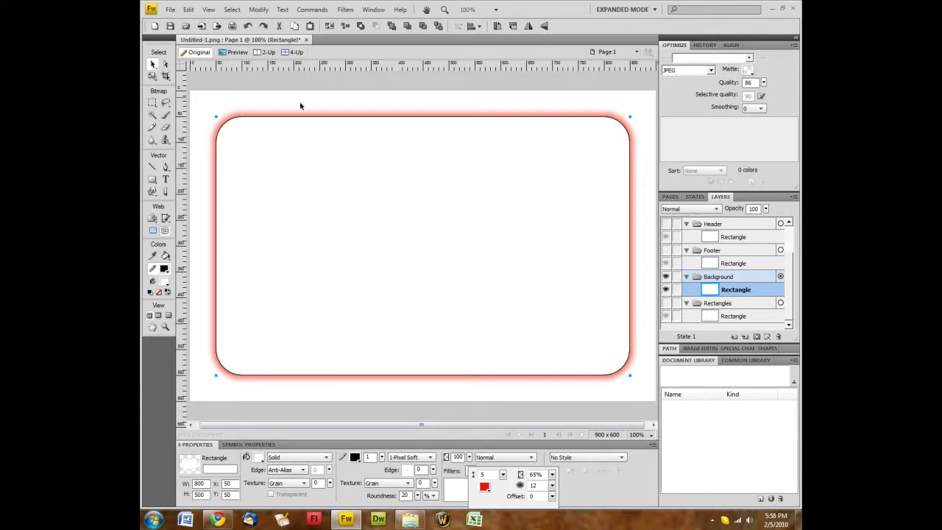
{"action": "left_click", "coordinate": [485, 486]}
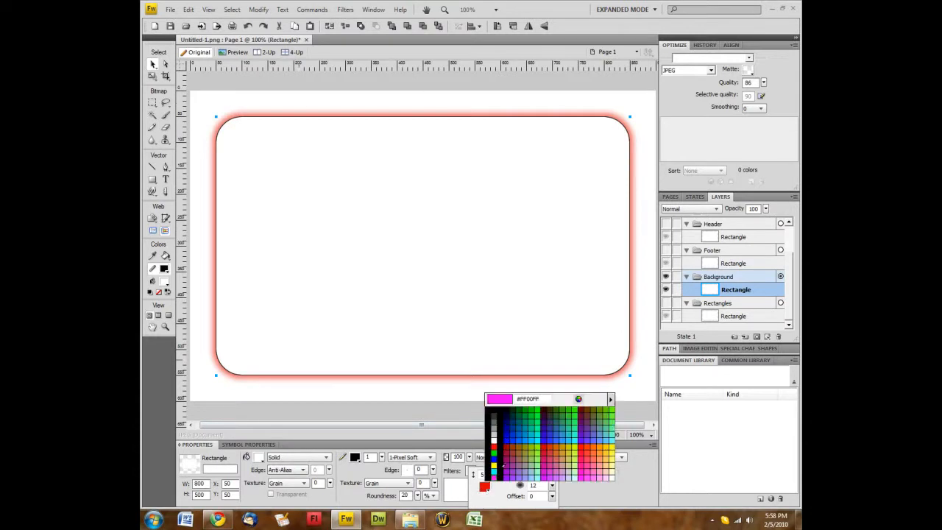
{"action": "left_click", "coordinate": [498, 407]}
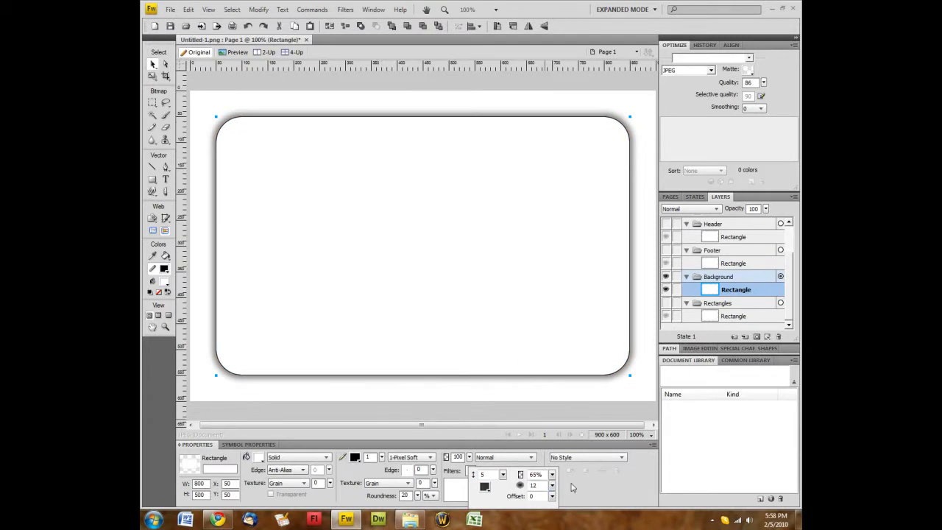
{"action": "left_click", "coordinate": [321, 87]}
{"action": "left_click", "coordinate": [189, 220]}
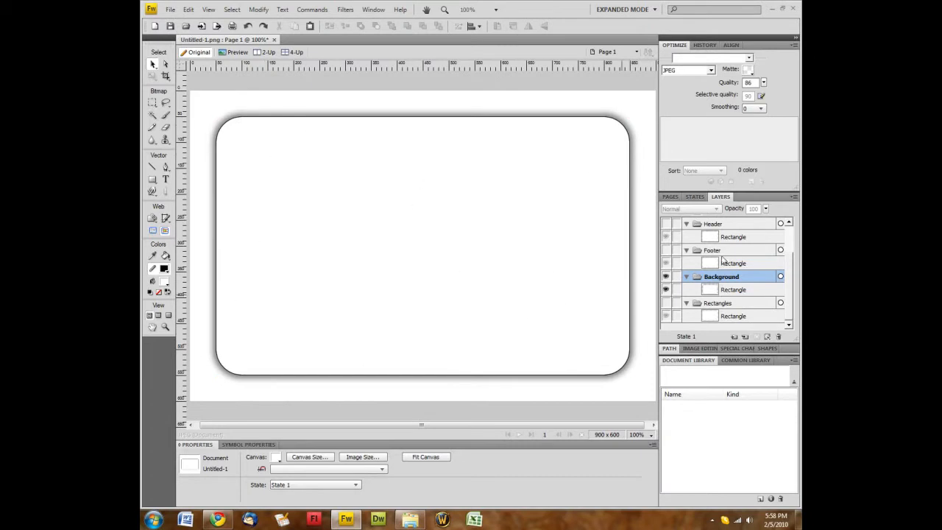
Step: Save the document to the Desktop as a Fireworks PNG named Trial Website
{"action": "scroll", "coordinate": [738, 317], "scroll_direction": "up", "scroll_amount": 2}
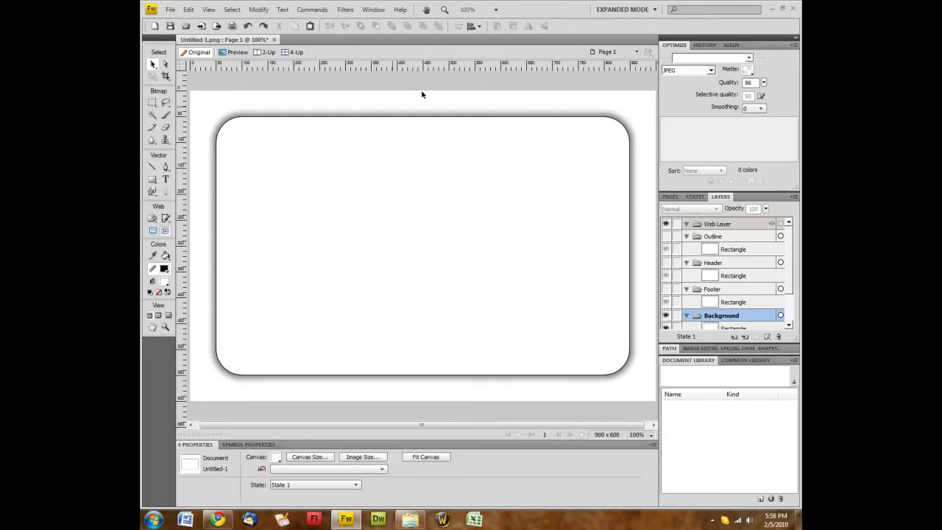
{"action": "left_click", "coordinate": [171, 11]}
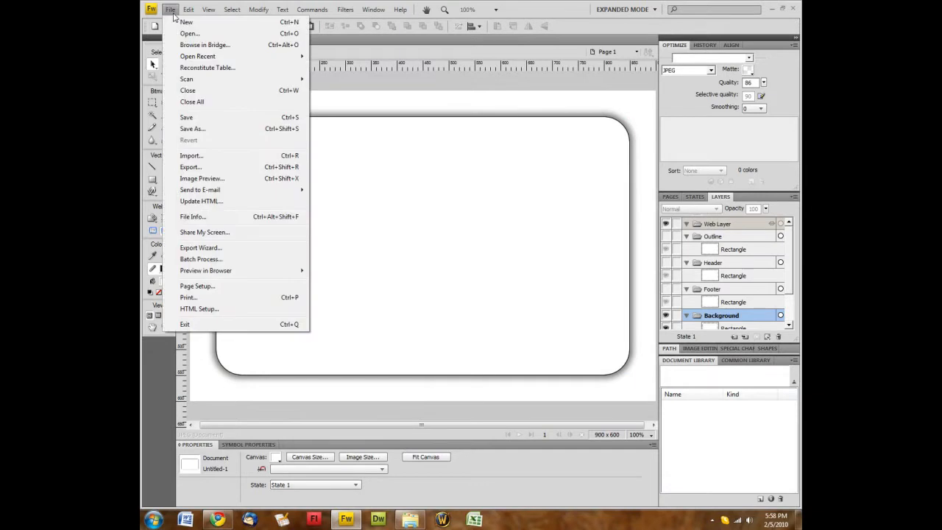
{"action": "left_click", "coordinate": [186, 130]}
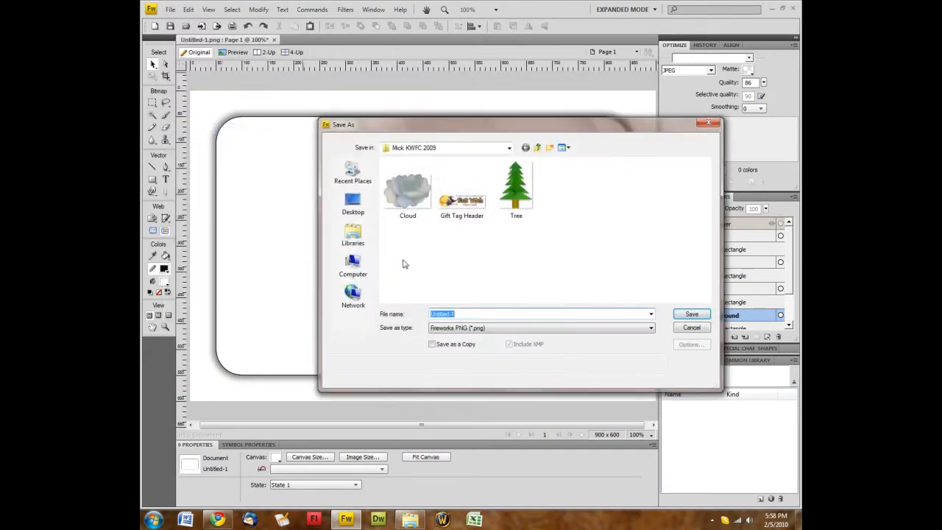
{"action": "left_click", "coordinate": [346, 209]}
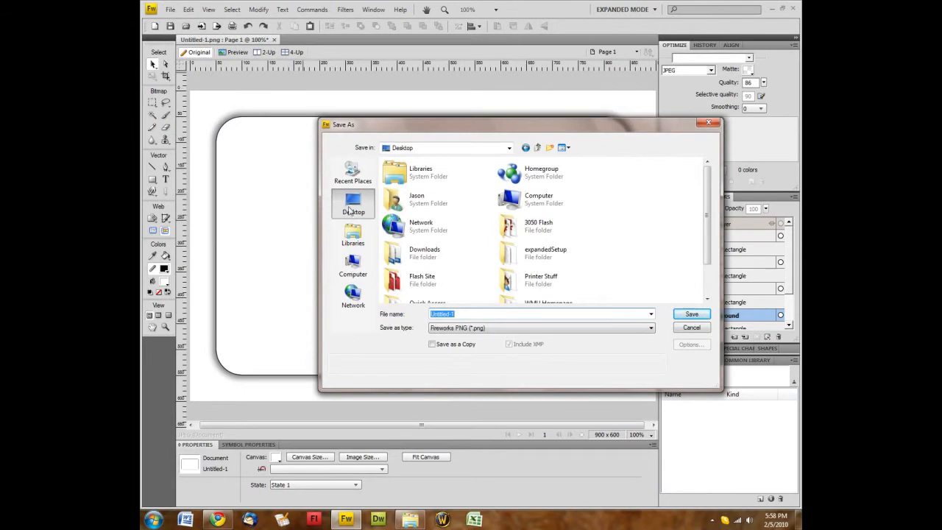
{"action": "type", "text": "Trial Website"}
{"action": "left_click", "coordinate": [676, 316]}
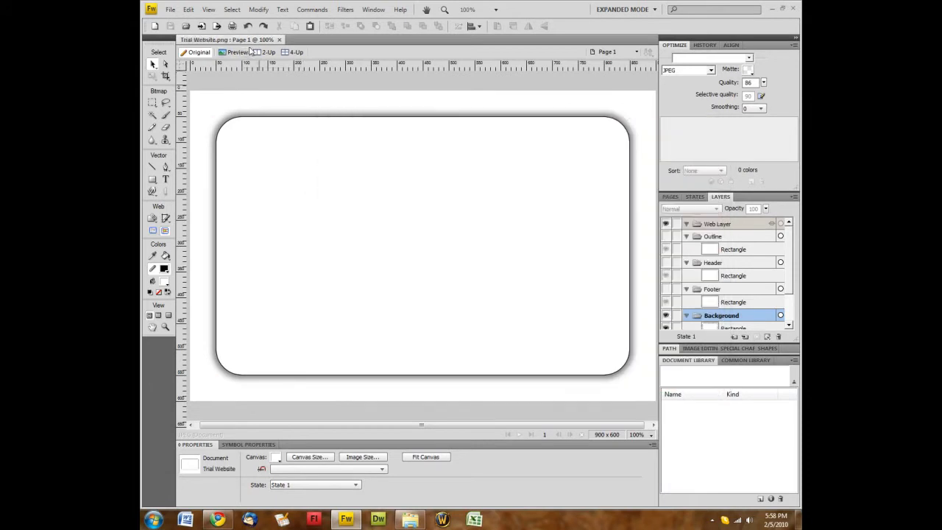